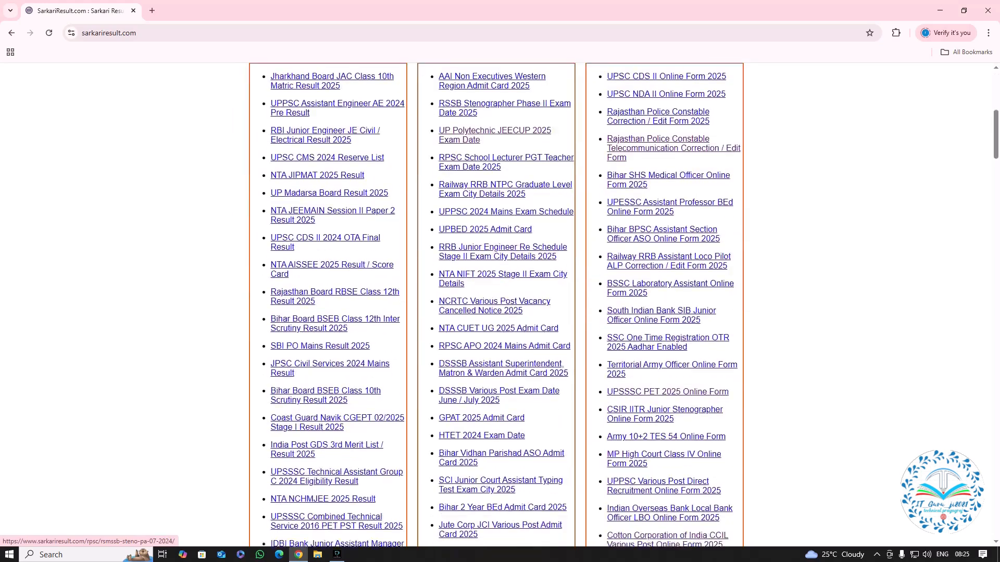
# Open the "UP SCVTUP ITI Admissions Online Form 2025" page from the Admission list.
pyautogui.scroll(-2, 672, 381)
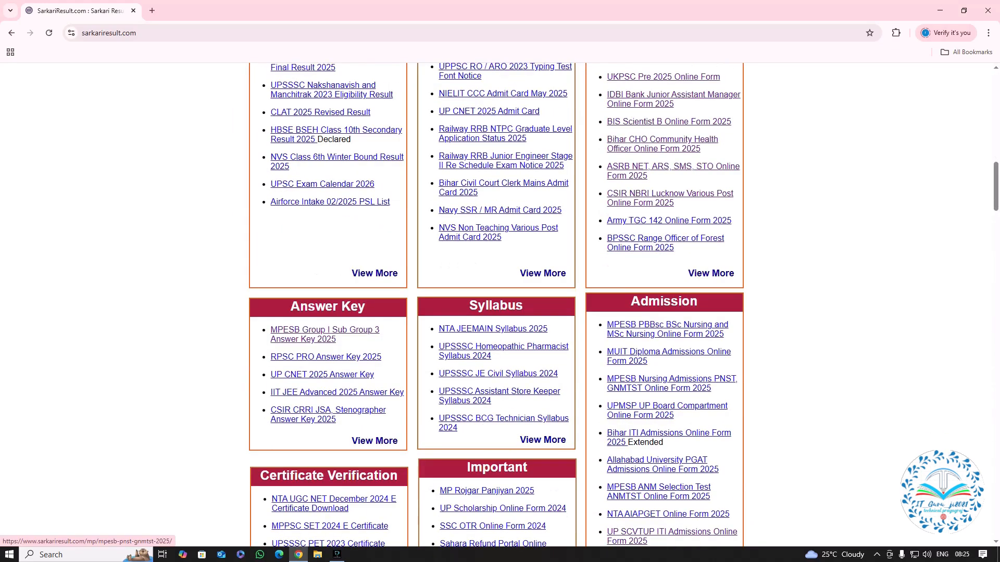
pyautogui.scroll(-3, 671, 380)
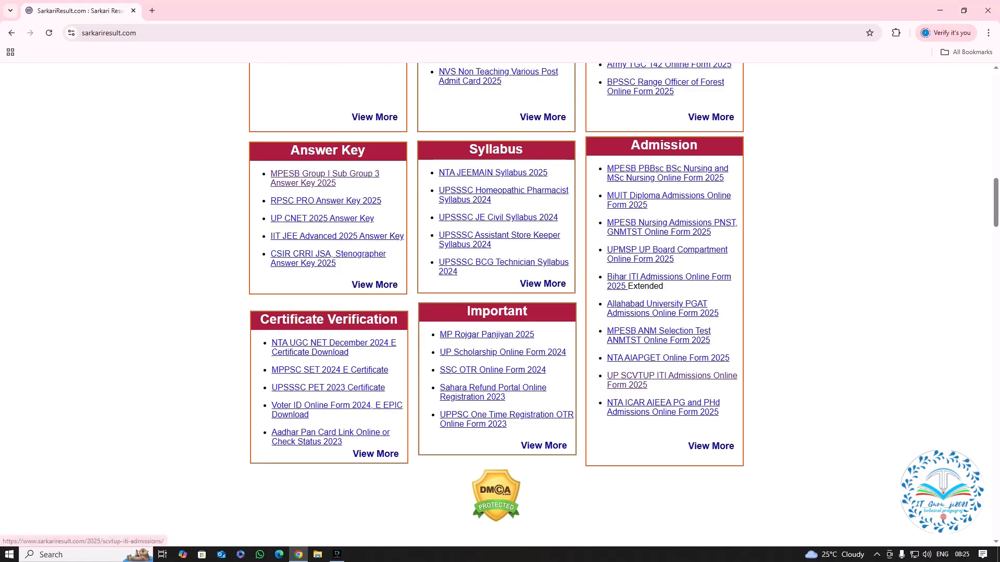
pyautogui.click(672, 376)
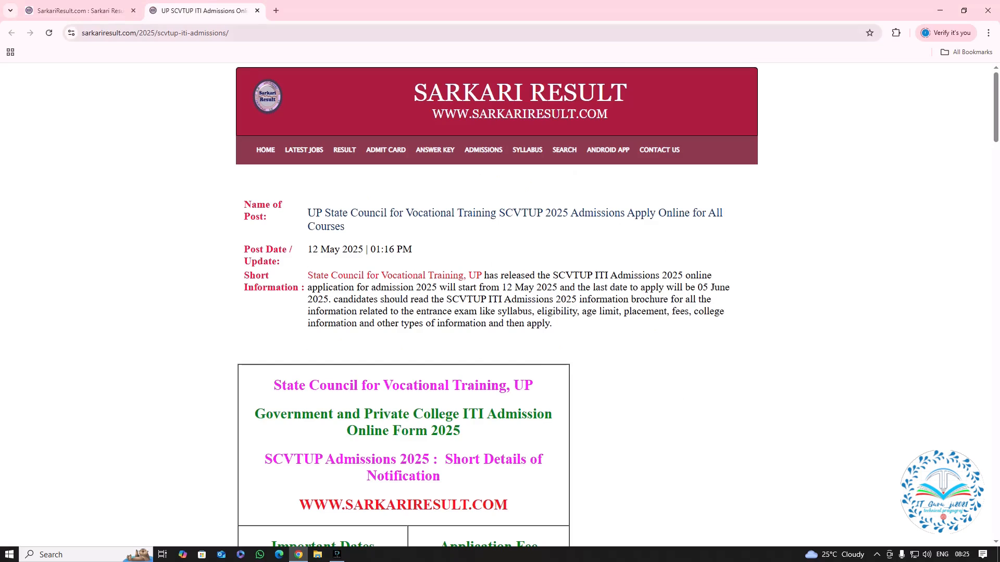
# Examine the UP ITI 2025 notification's important dates, application fee, eligibility, age limit and course code table.
pyautogui.scroll(-6, 499, 305)
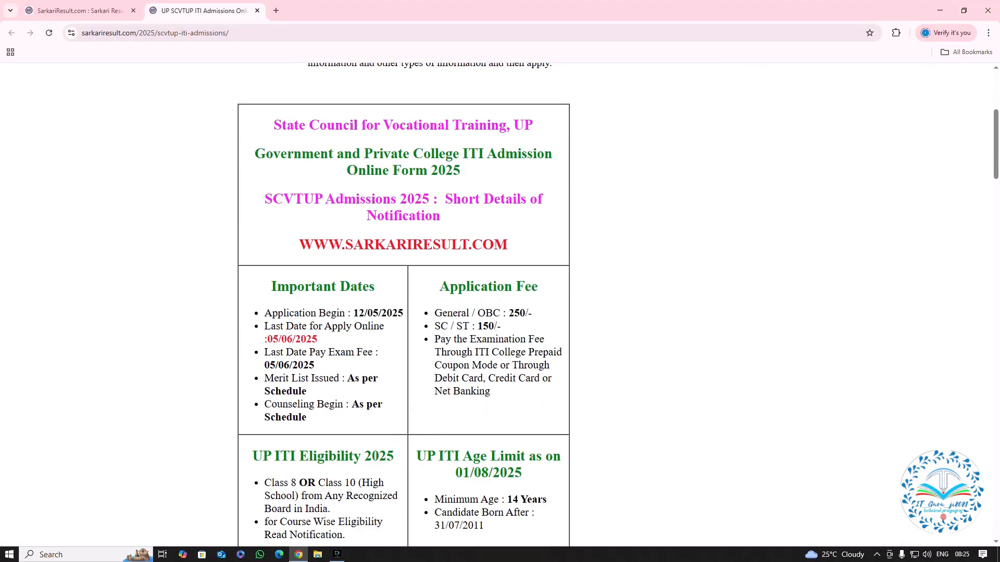
pyautogui.scroll(-2, 403, 305)
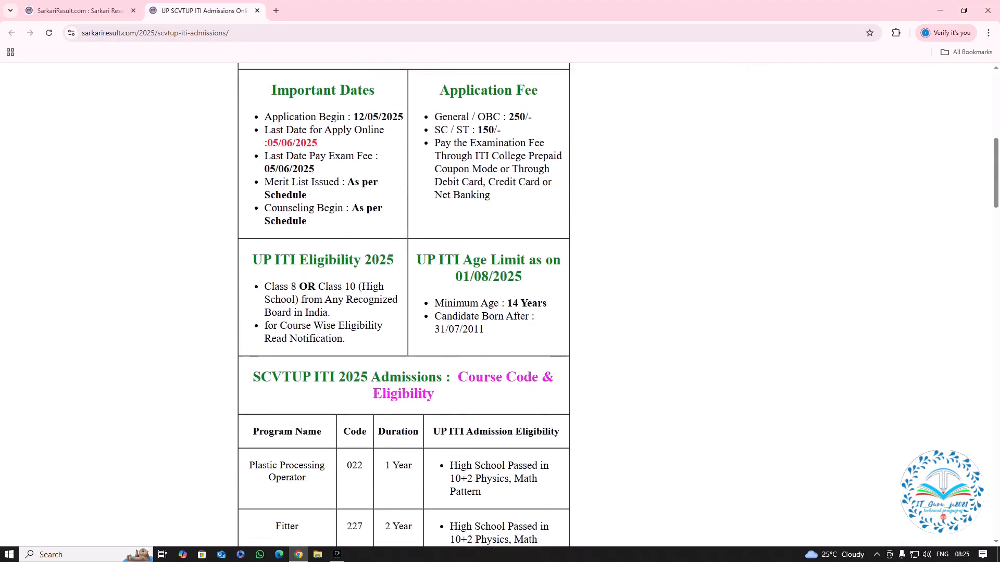
pyautogui.scroll(2, 403, 304)
pyautogui.scroll(1, 403, 305)
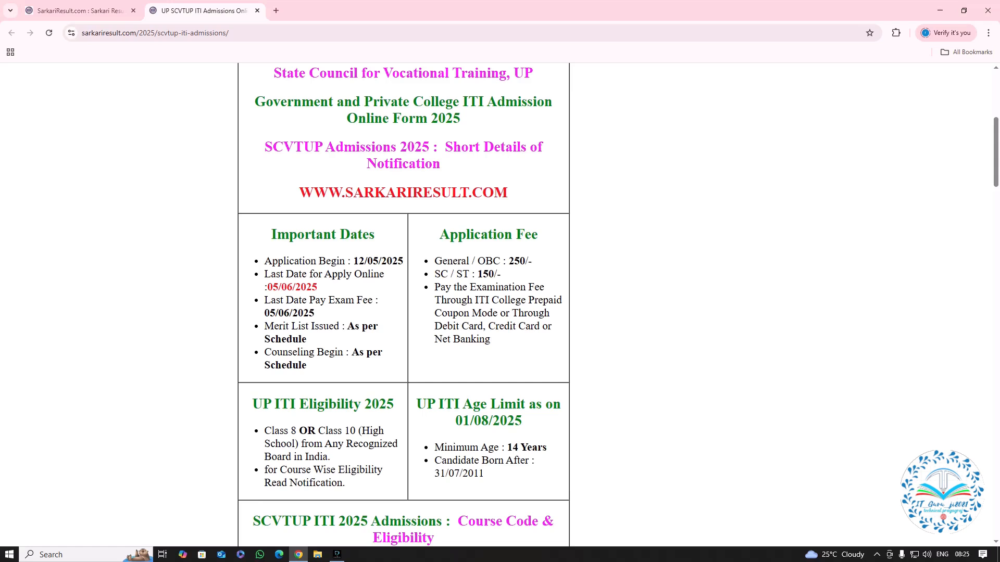
pyautogui.scroll(-1, 500, 304)
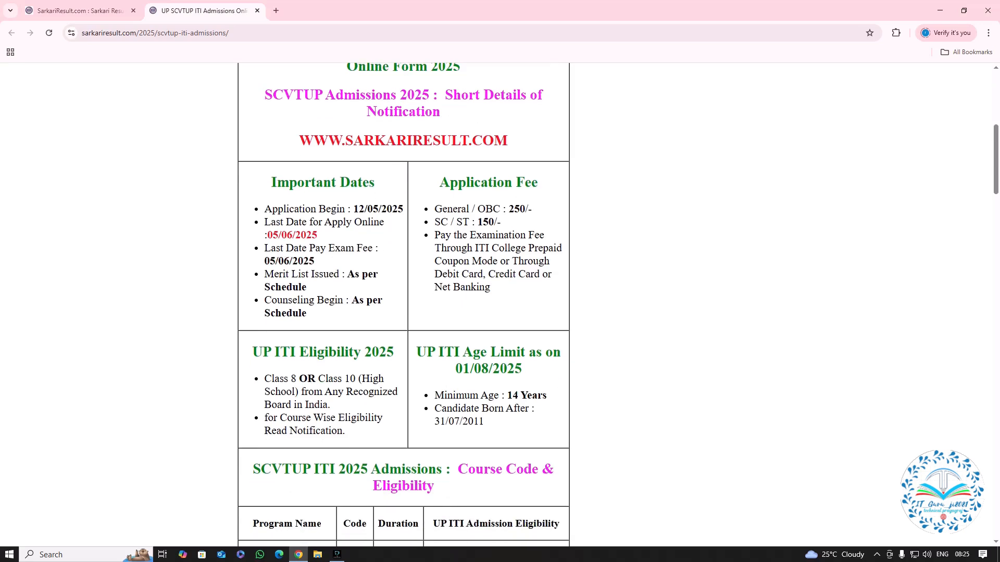
pyautogui.scroll(-3, 500, 304)
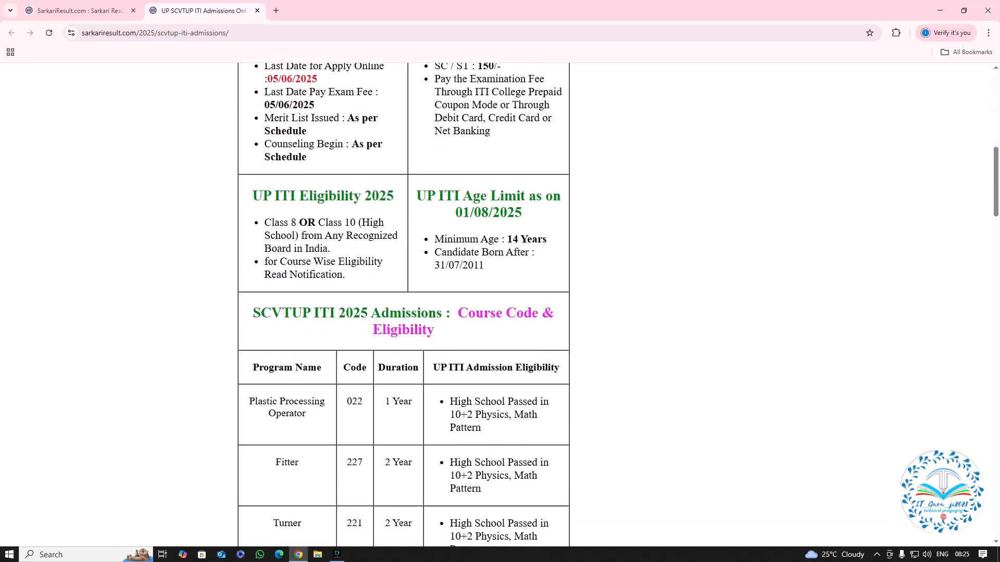
pyautogui.scroll(-1, 403, 305)
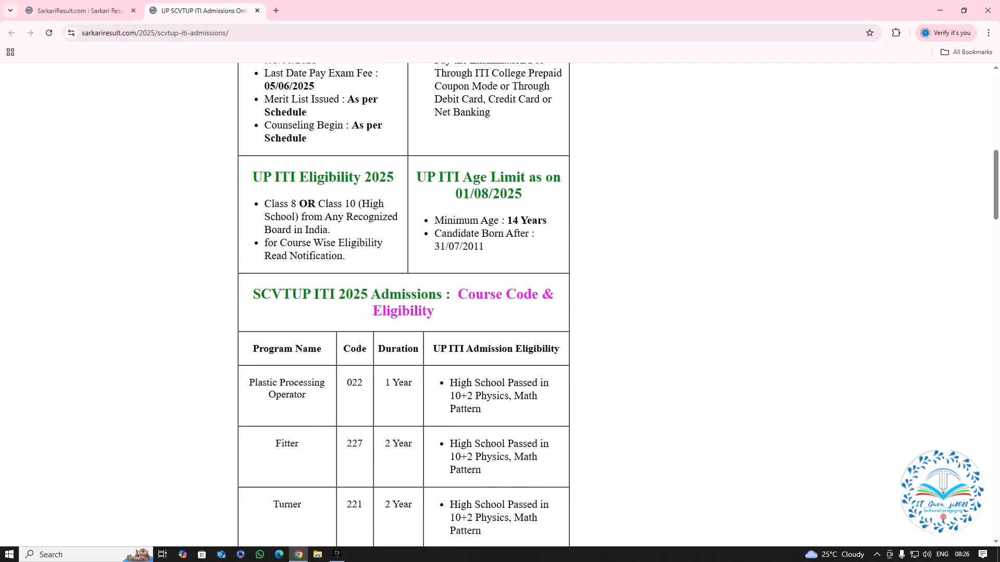
pyautogui.scroll(-15, 403, 305)
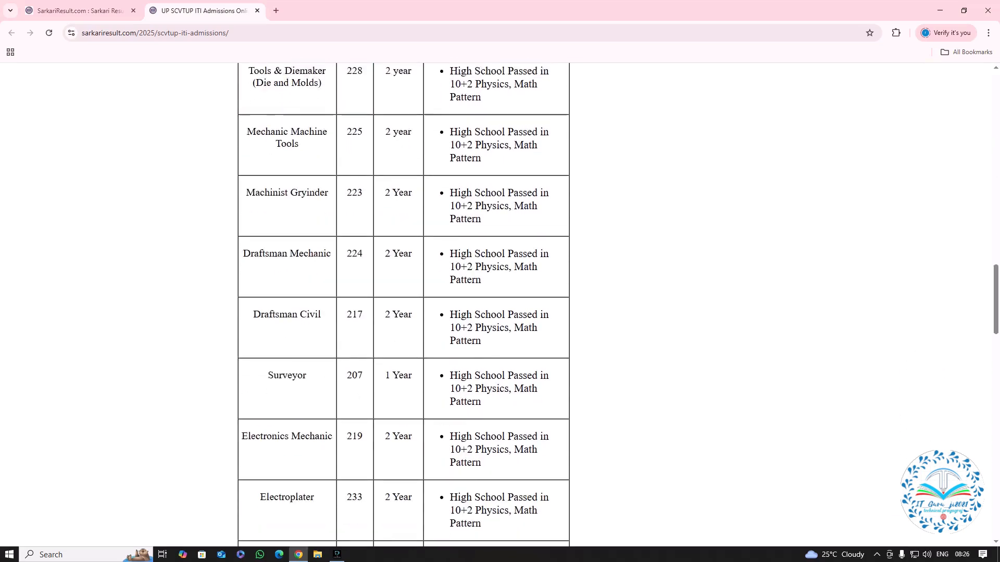
pyautogui.scroll(14, 404, 305)
pyautogui.scroll(-18, 403, 305)
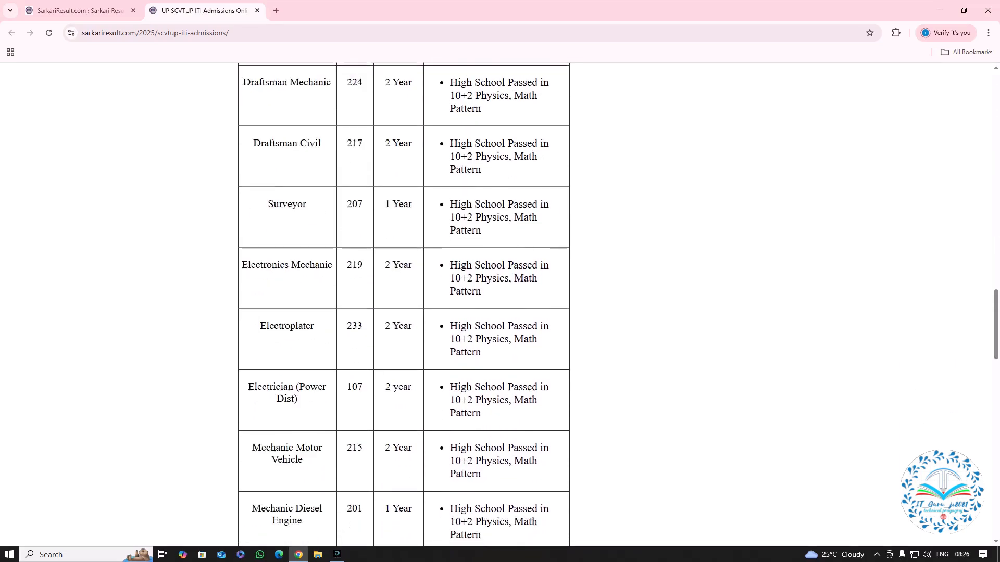
pyautogui.scroll(-20, 403, 305)
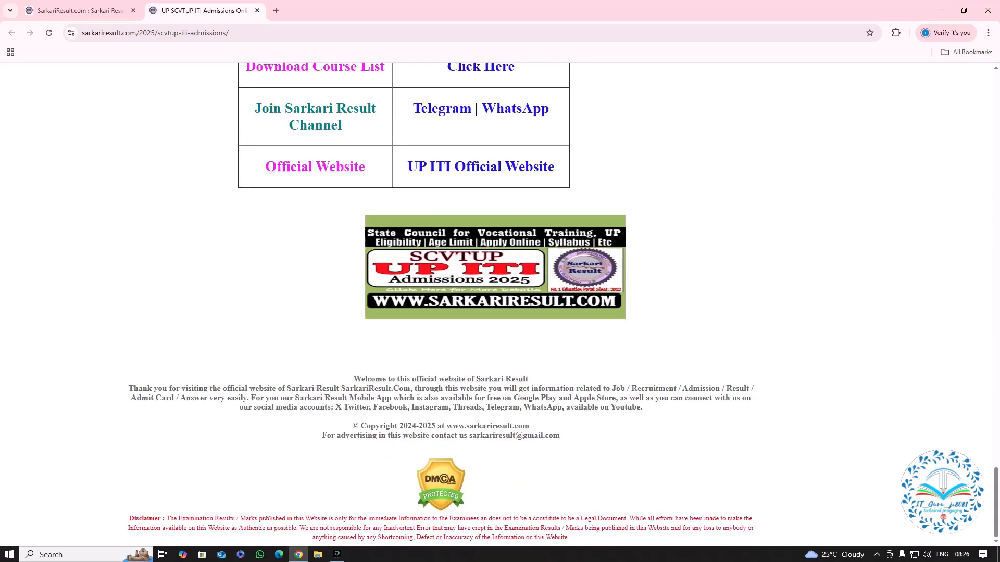
# Go to the UP ITI Official Website, dismiss its announcement popup and open the latest notification on Government and Private ITI admission.
pyautogui.click(480, 167)
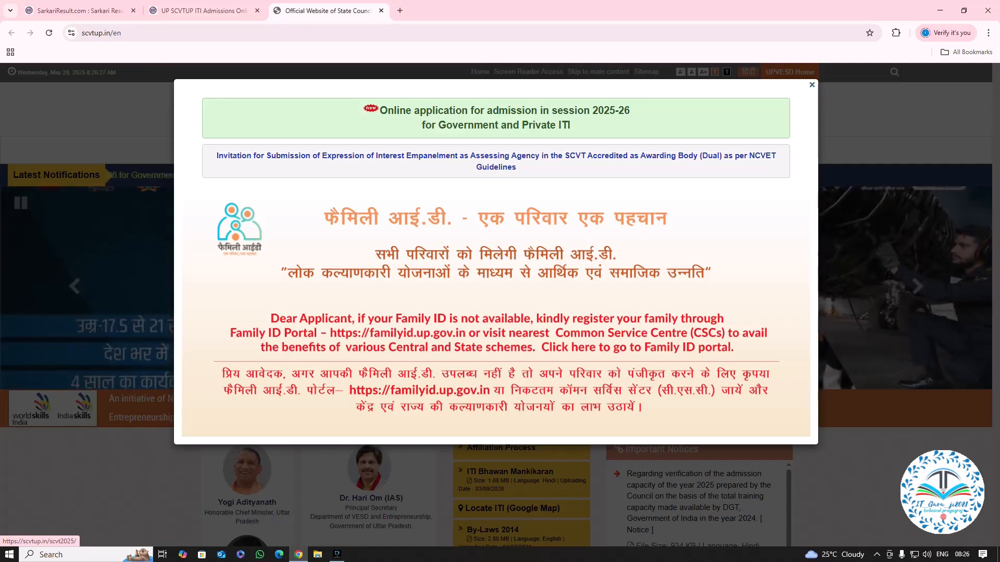
pyautogui.click(812, 84)
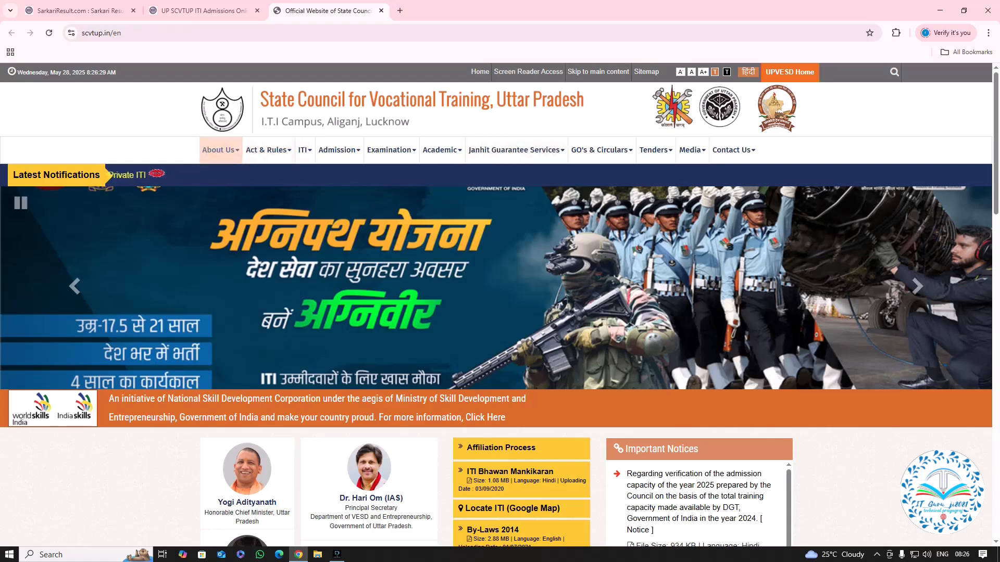
pyautogui.click(126, 176)
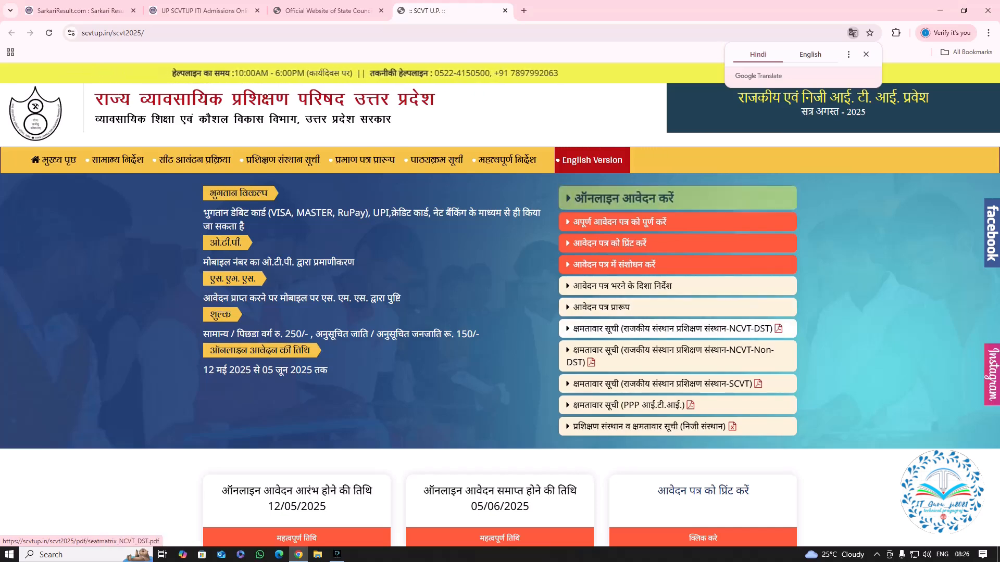
# Open the NCVT-DST seat capacity list for government institutes and enlarge the PDF to 250%.
pyautogui.click(778, 329)
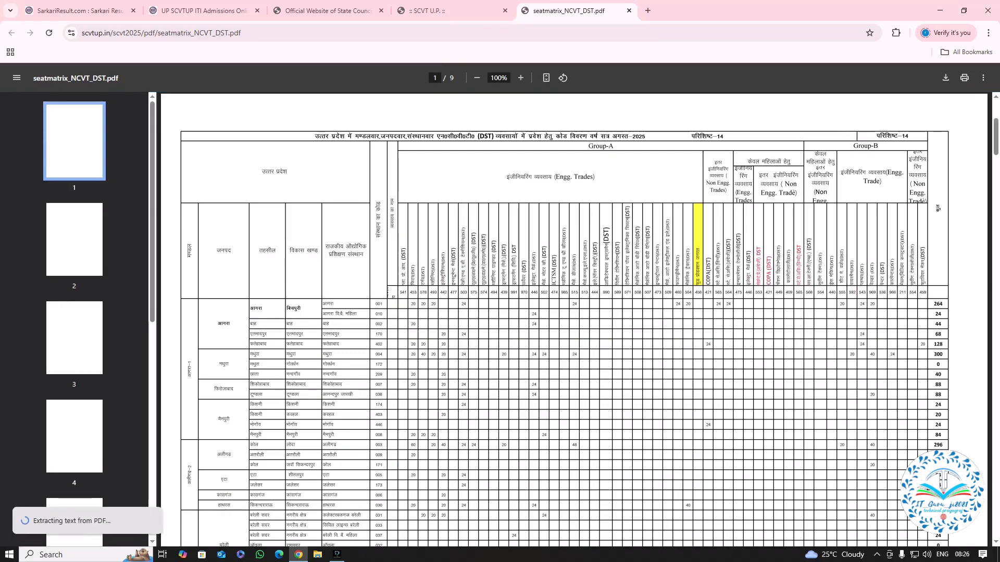
pyautogui.scroll(-8, 941, 480)
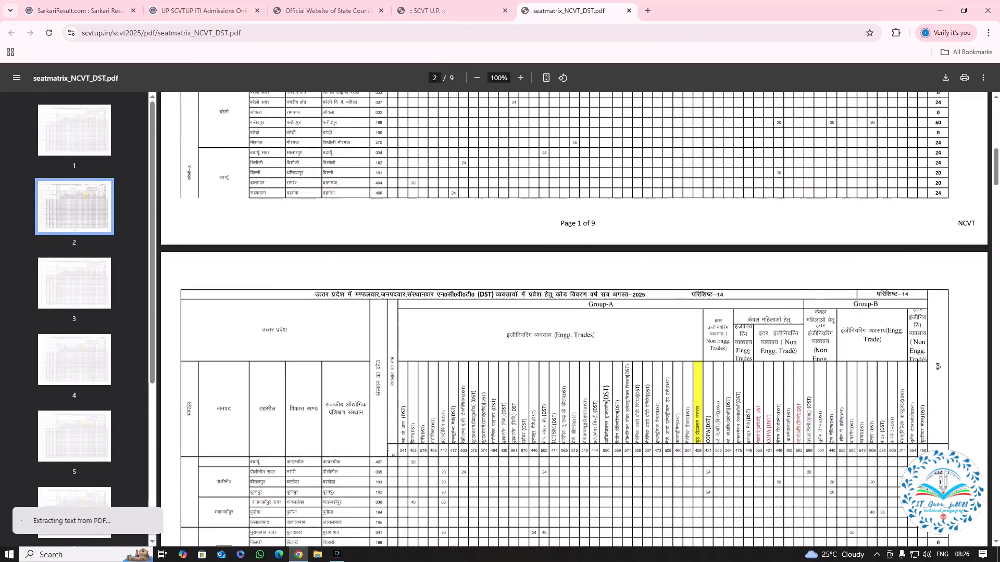
pyautogui.scroll(-2, 574, 319)
pyautogui.scroll(3, 575, 320)
pyautogui.click(520, 78)
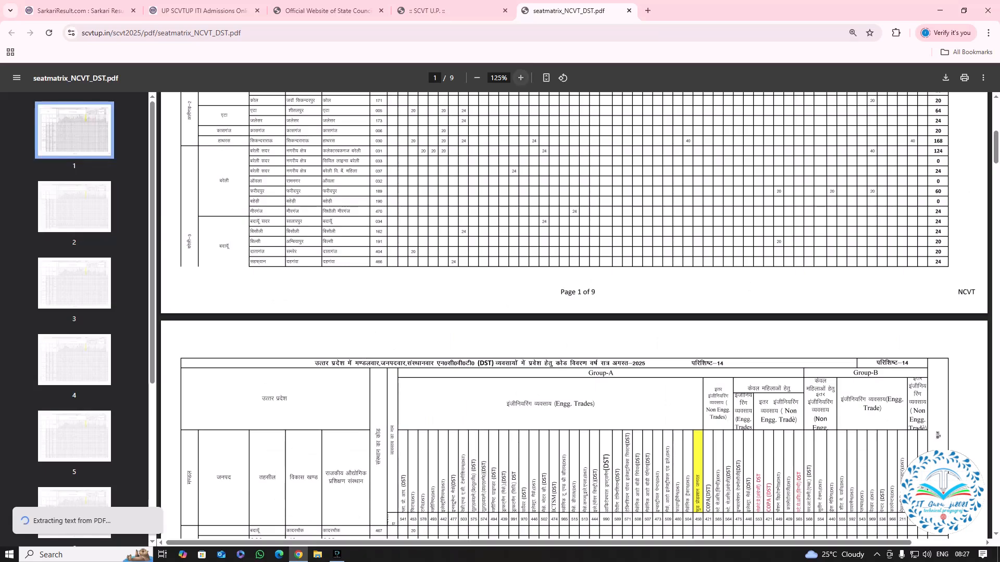
pyautogui.click(521, 78)
pyautogui.click(522, 78)
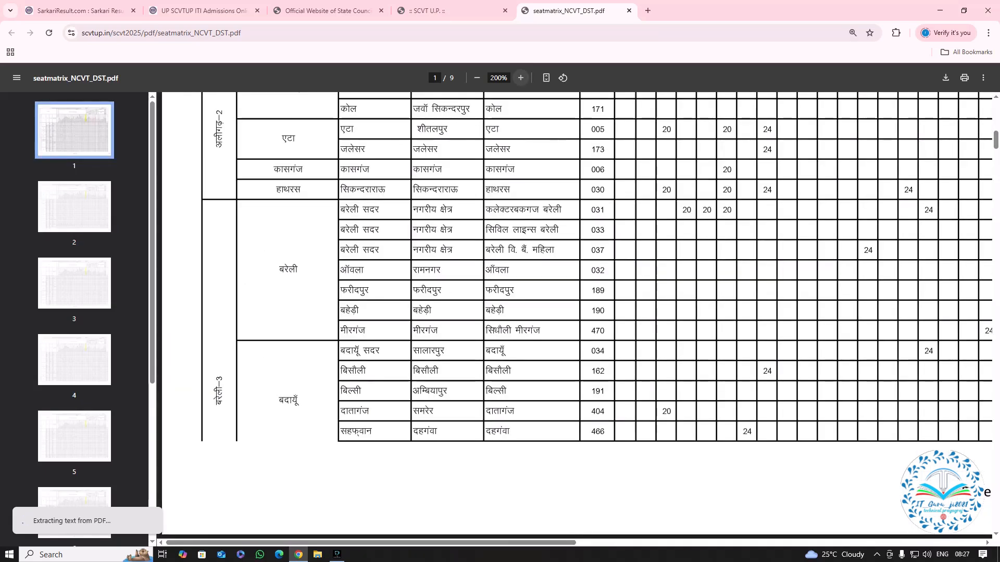
pyautogui.click(521, 78)
# Examine the seat matrix's districts, tehsils, institutes, institute codes and trade-wise seats, from page 1 to the start of page 2.
pyautogui.scroll(5, 599, 313)
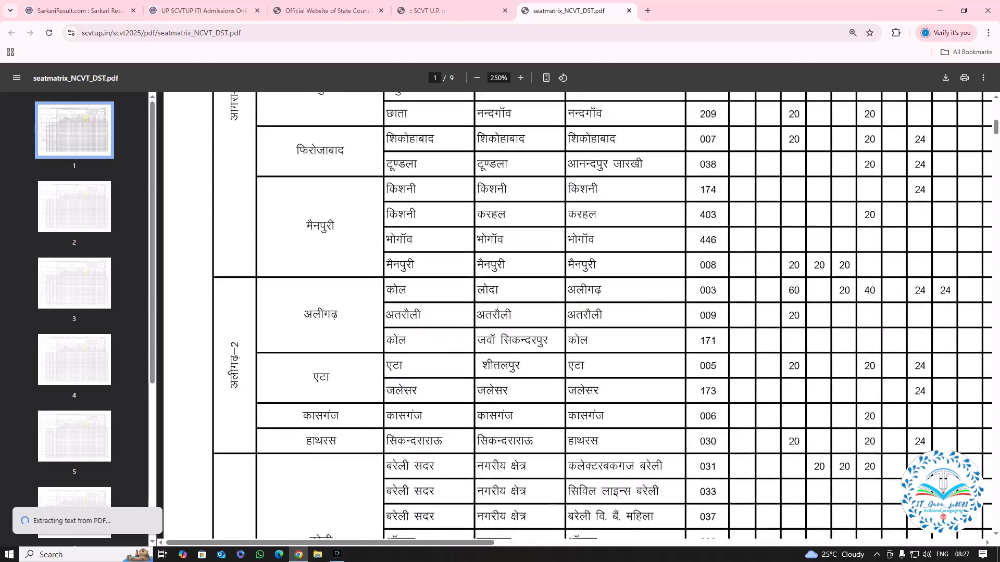
pyautogui.scroll(6, 602, 316)
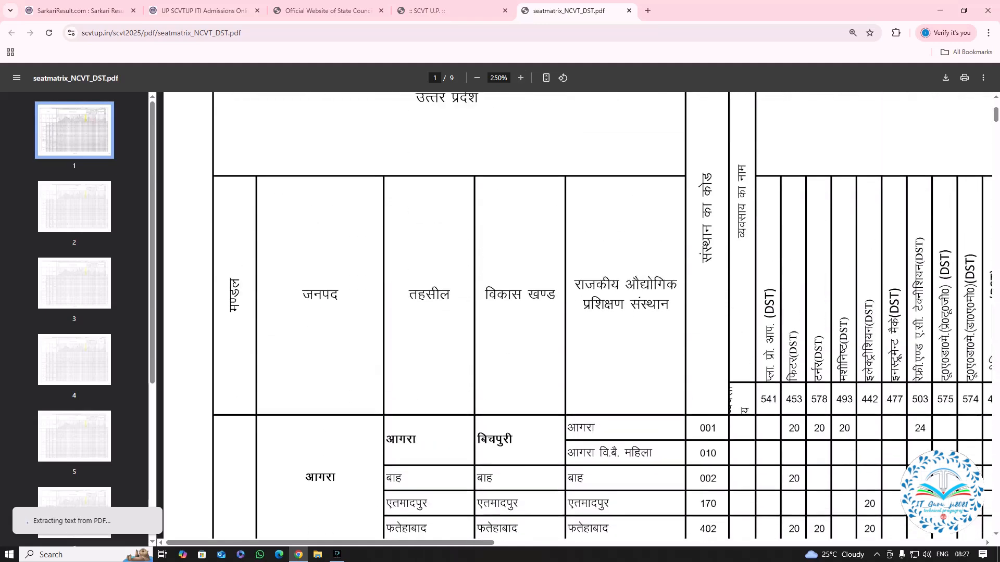
pyautogui.scroll(-3, 578, 312)
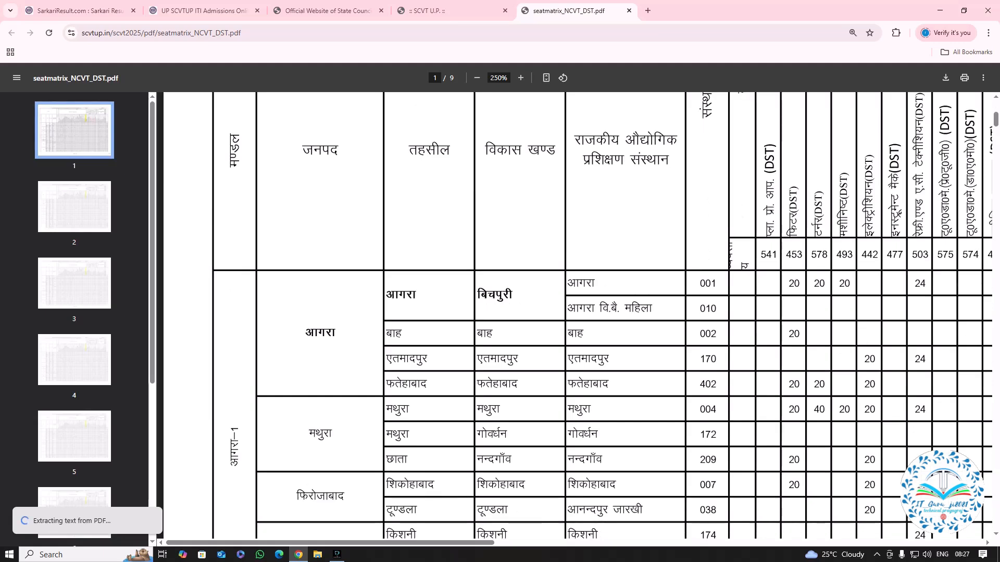
pyautogui.scroll(2, 602, 316)
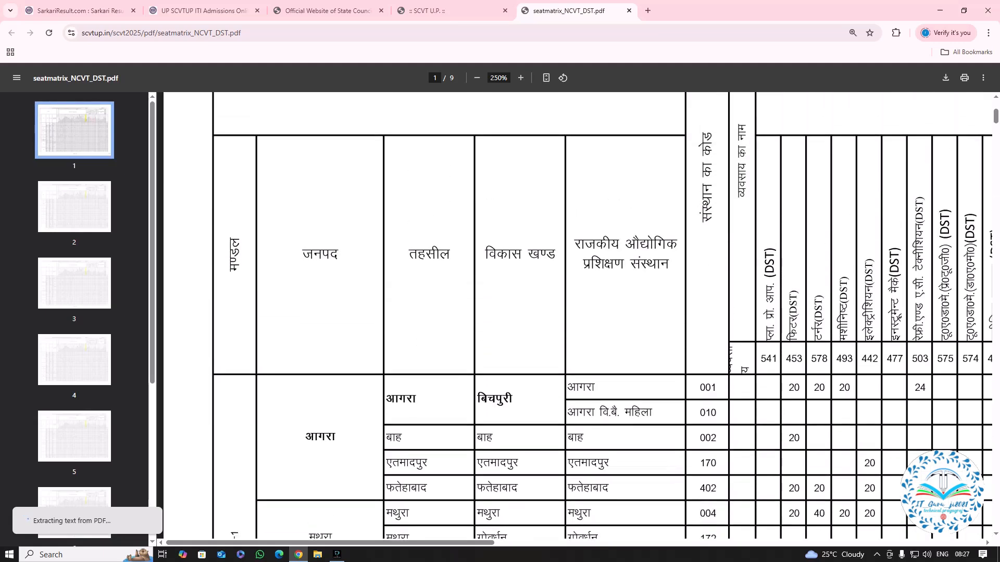
pyautogui.scroll(-2, 602, 316)
pyautogui.scroll(4, 603, 316)
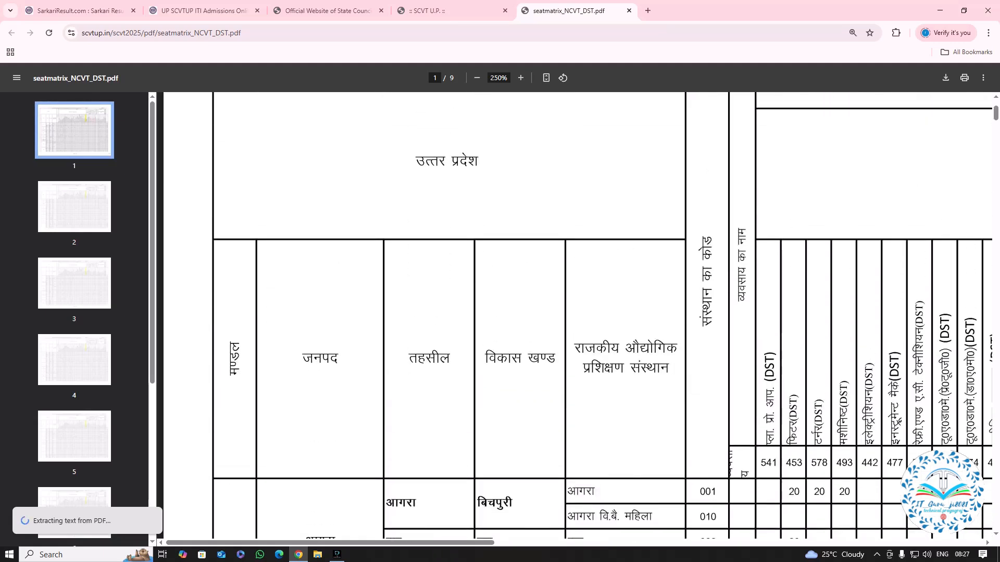
pyautogui.scroll(-5, 603, 316)
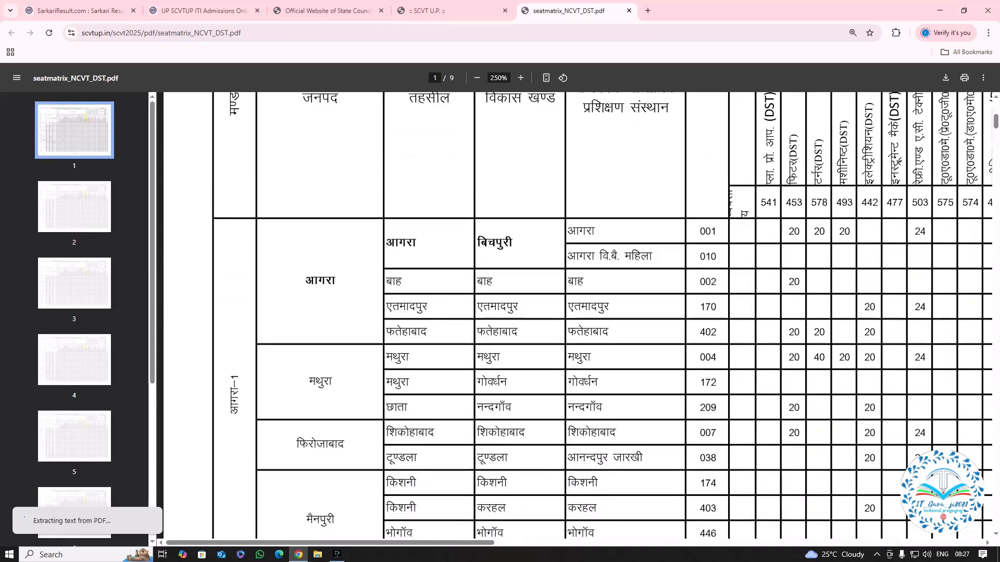
pyautogui.scroll(5, 602, 316)
pyautogui.scroll(-4, 602, 316)
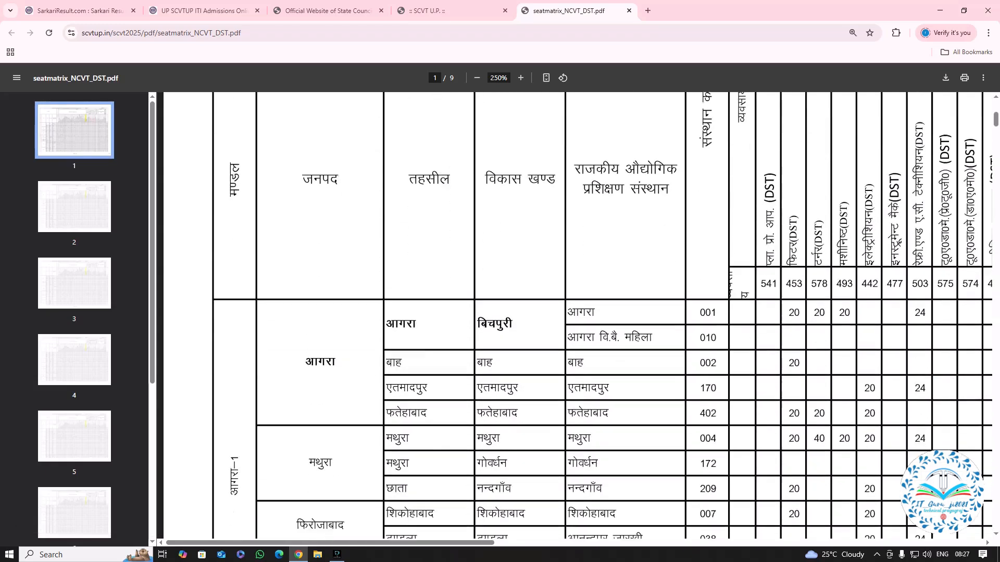
pyautogui.scroll(-4, 602, 316)
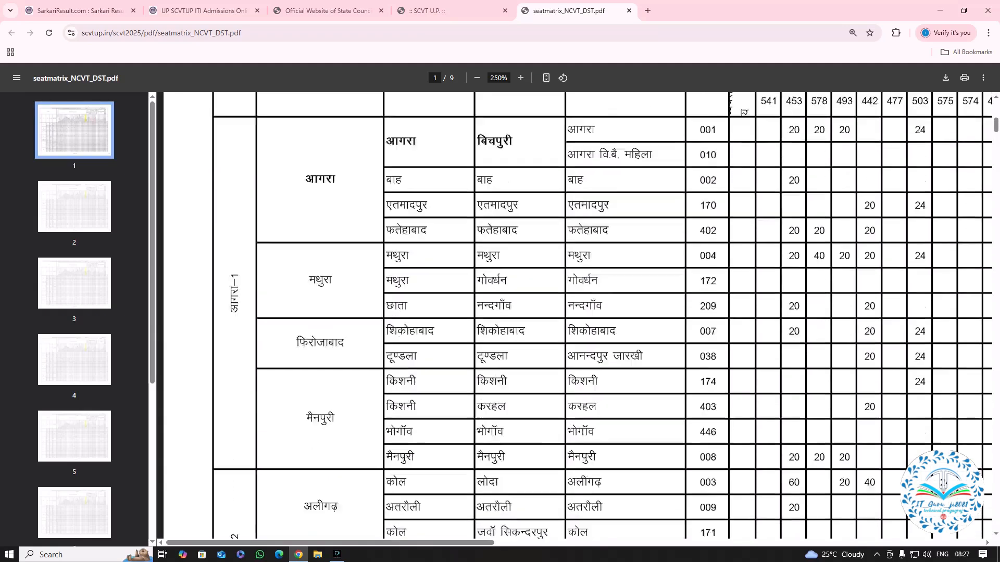
pyautogui.scroll(-1, 602, 316)
pyautogui.scroll(1, 602, 316)
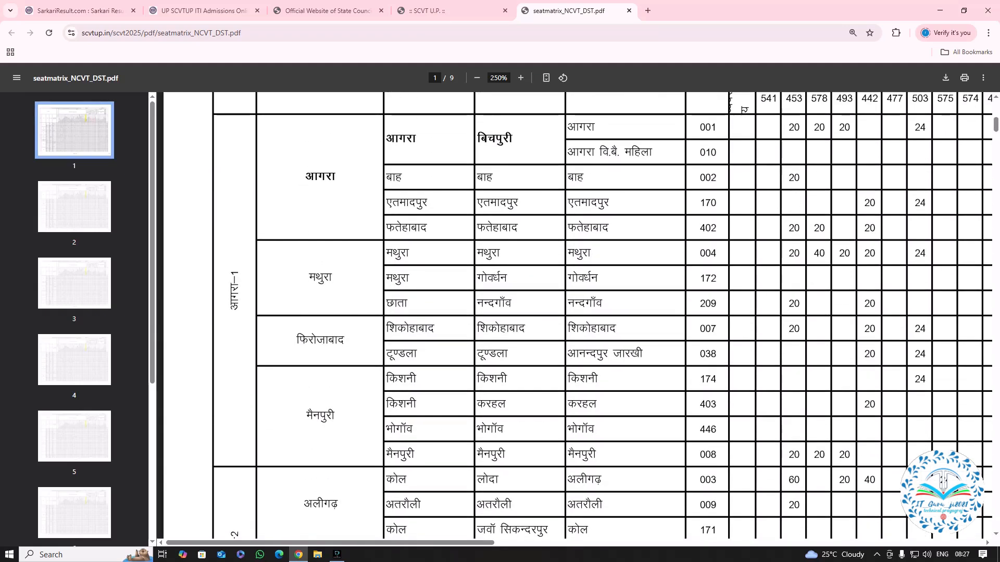
pyautogui.scroll(-4, 602, 316)
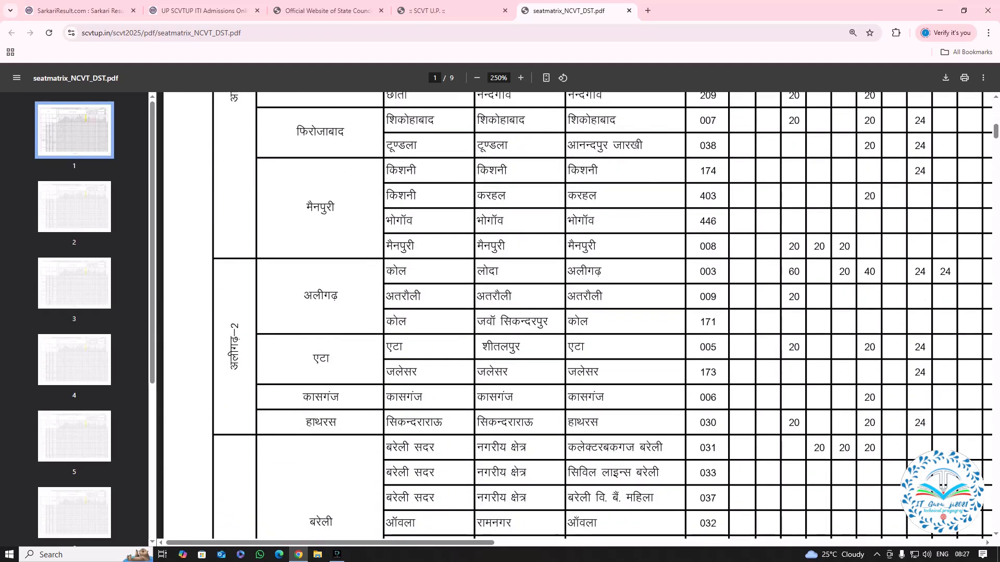
pyautogui.scroll(-8, 603, 316)
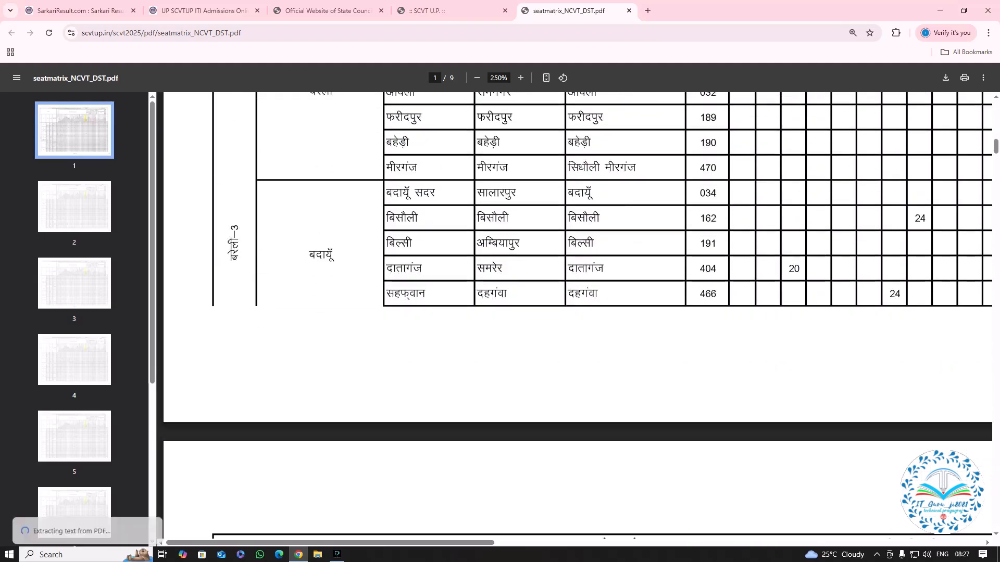
pyautogui.scroll(-2, 603, 316)
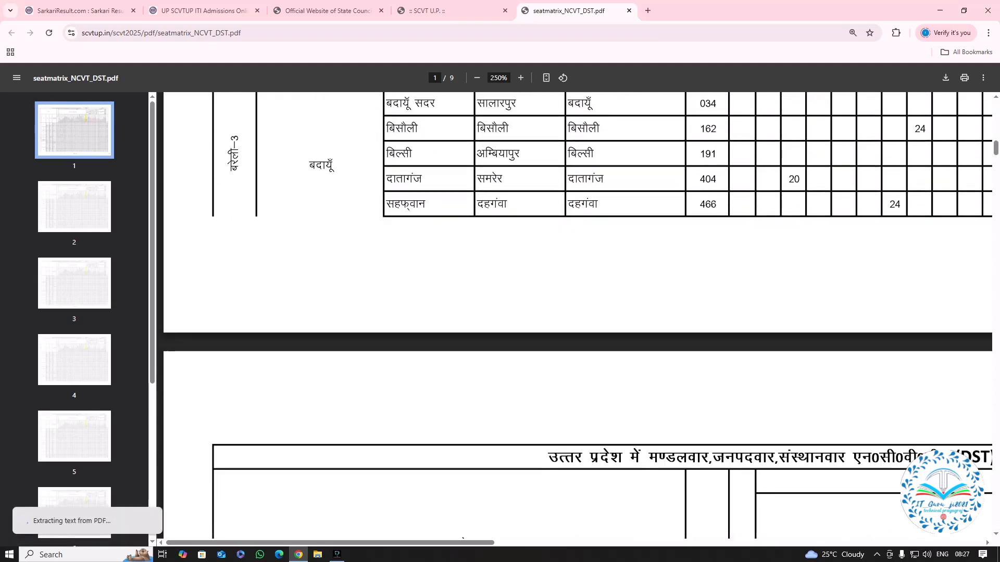
pyautogui.scroll(-5, 603, 316)
pyautogui.scroll(-6, 603, 316)
pyautogui.scroll(10, 601, 316)
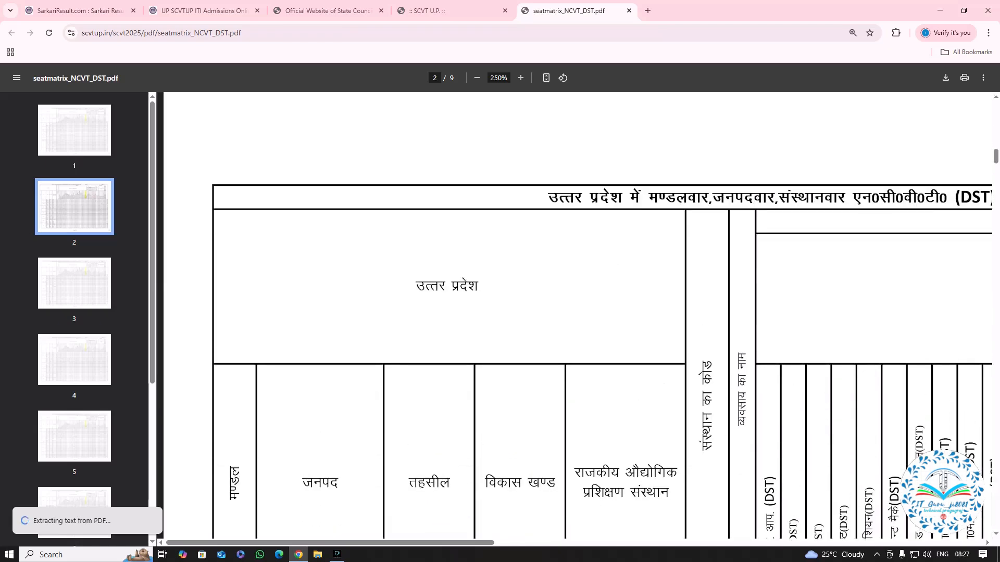
pyautogui.scroll(20, 602, 316)
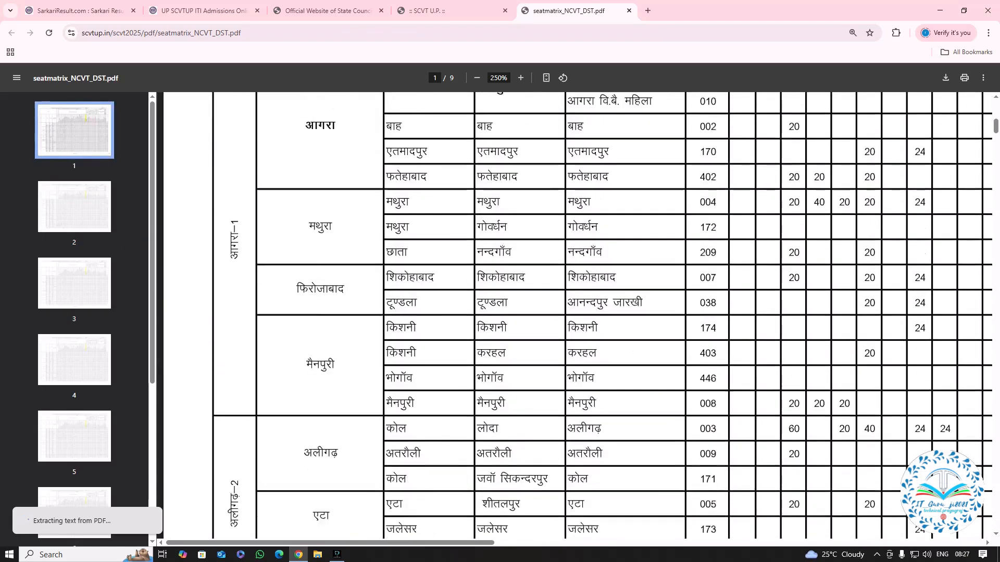
pyautogui.scroll(3, 603, 316)
# Close the seat matrix PDF and open the online application registration form from the SCVT 2025 admission page.
pyautogui.hotkey('ctrl', 'w')
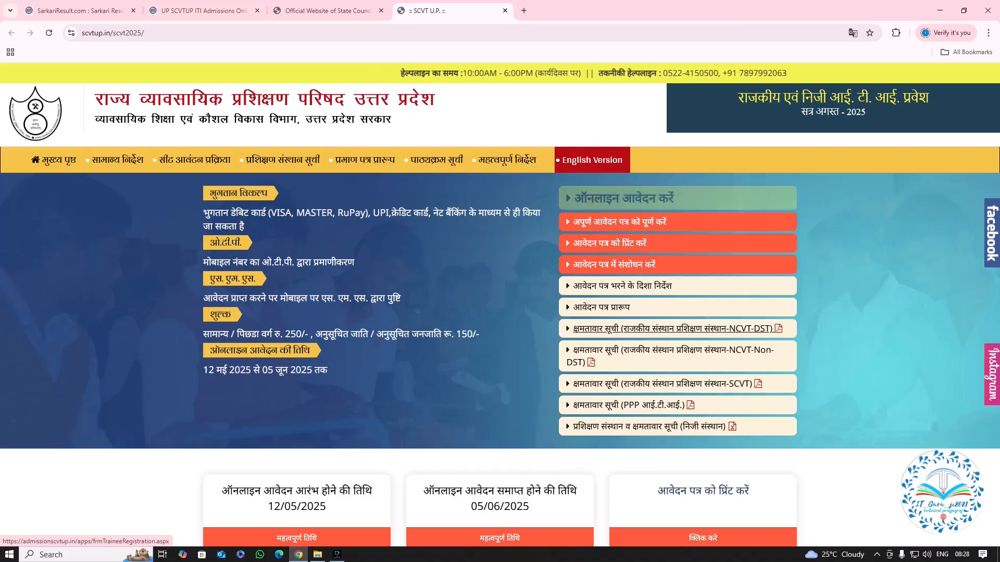
pyautogui.click(624, 198)
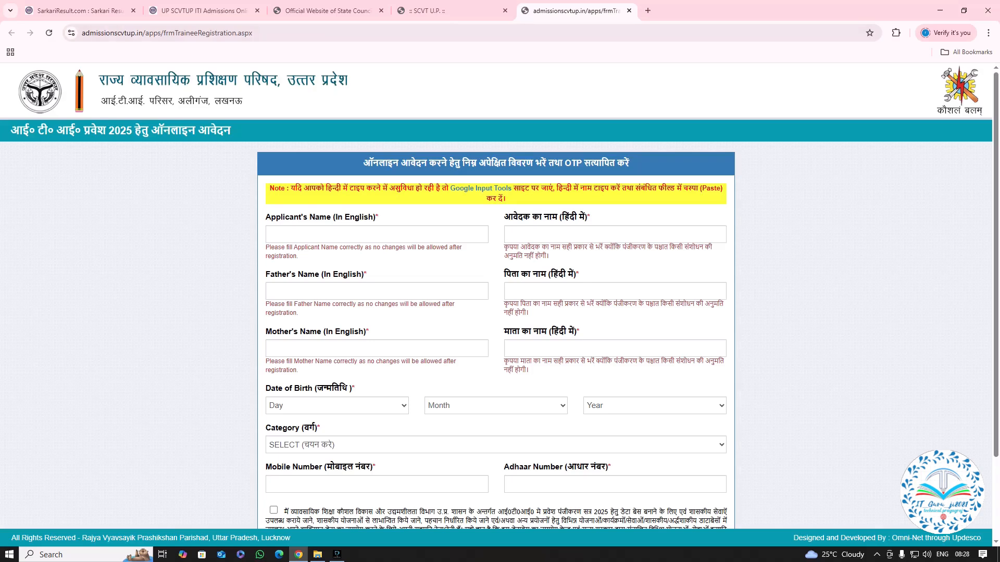
# Examine the registration form's English and Hindi name fields, from the heading down to the consent declaration.
pyautogui.scroll(-1, 496, 305)
pyautogui.scroll(-2, 496, 304)
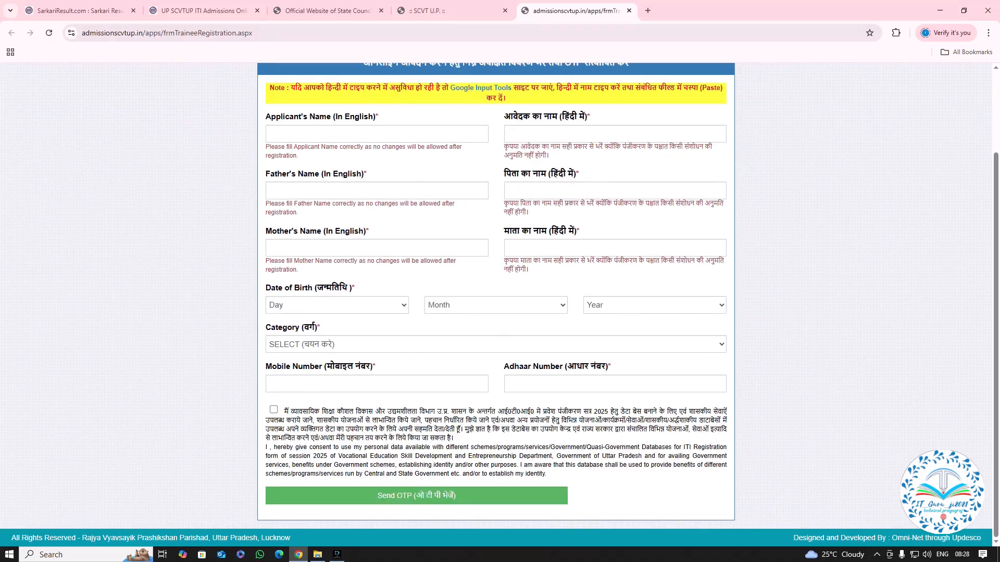
pyautogui.click(376, 134)
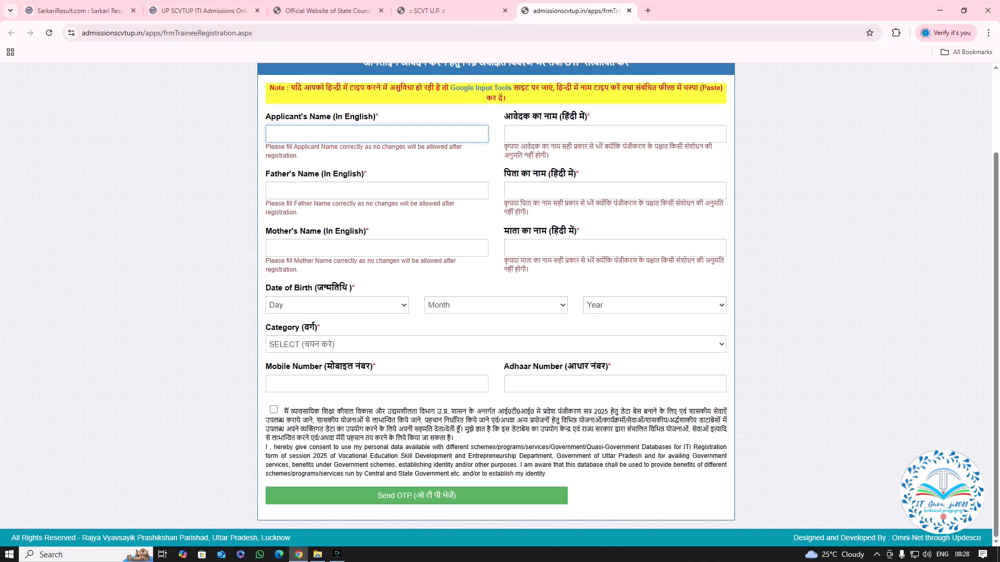
pyautogui.click(593, 190)
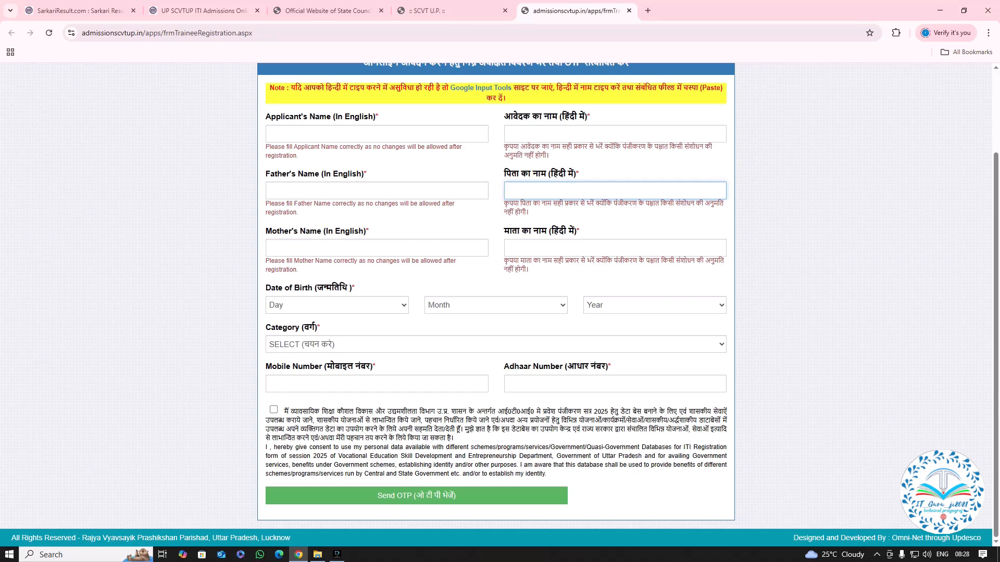
pyautogui.scroll(2, 496, 345)
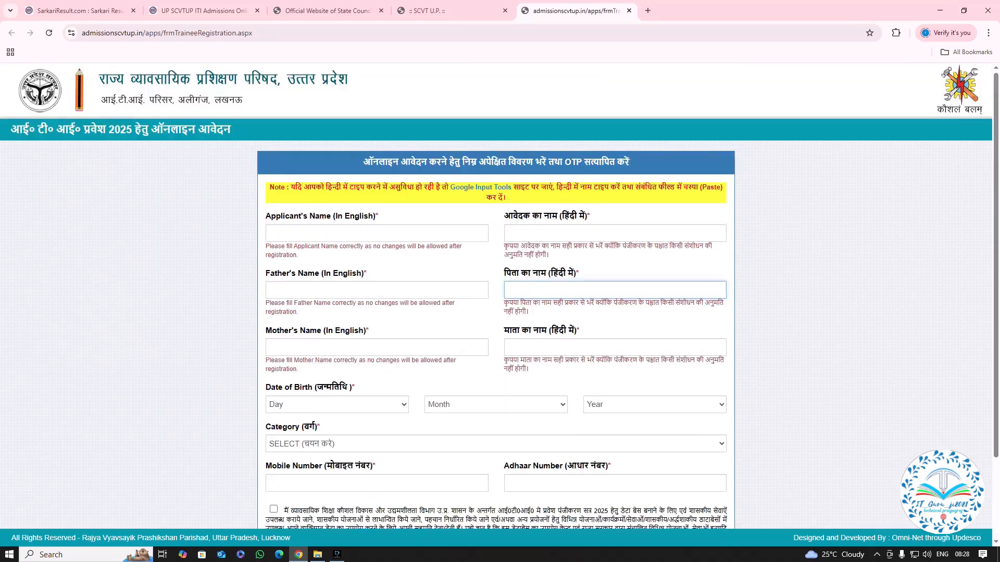
pyautogui.scroll(-2, 496, 344)
# View the registration form's category options without choosing one, and look over the mobile and Aadhaar number fields.
pyautogui.click(496, 345)
pyautogui.press('Down')
pyautogui.press('Down')
pyautogui.press('Down')
pyautogui.press('Down')
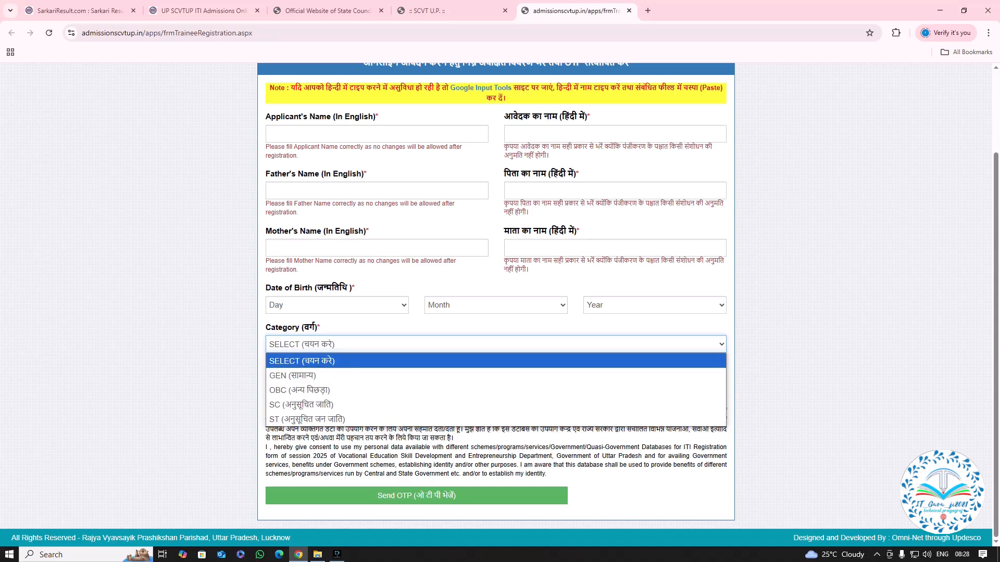
pyautogui.click(319, 327)
pyautogui.click(359, 383)
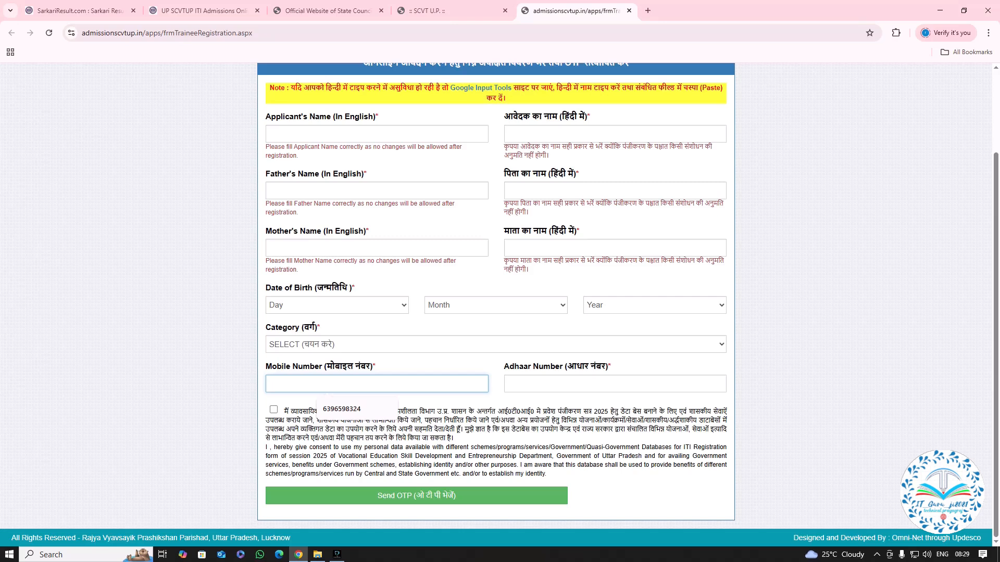
pyautogui.scroll(2, 501, 300)
pyautogui.scroll(-2, 500, 300)
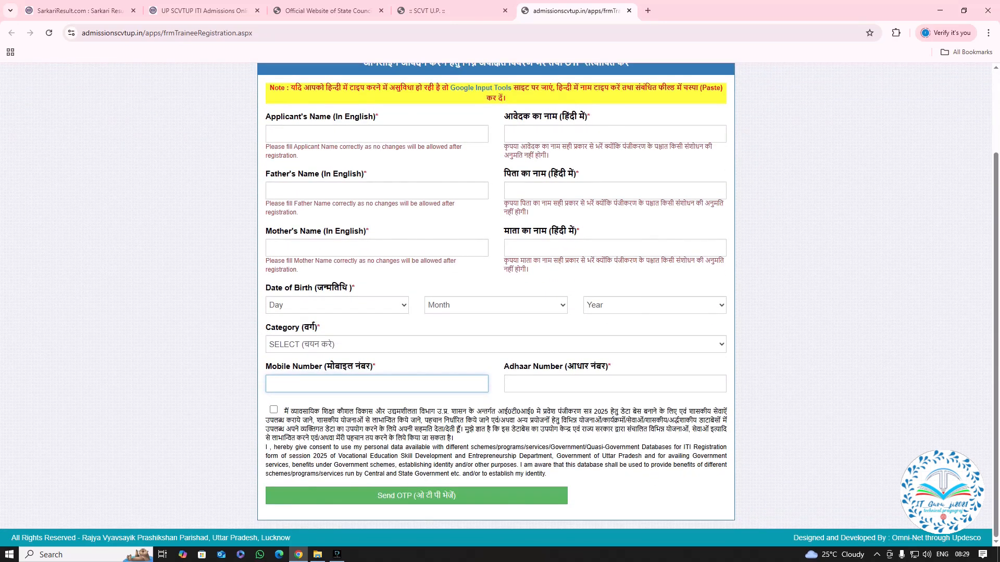
pyautogui.scroll(2, 500, 299)
pyautogui.scroll(-2, 500, 300)
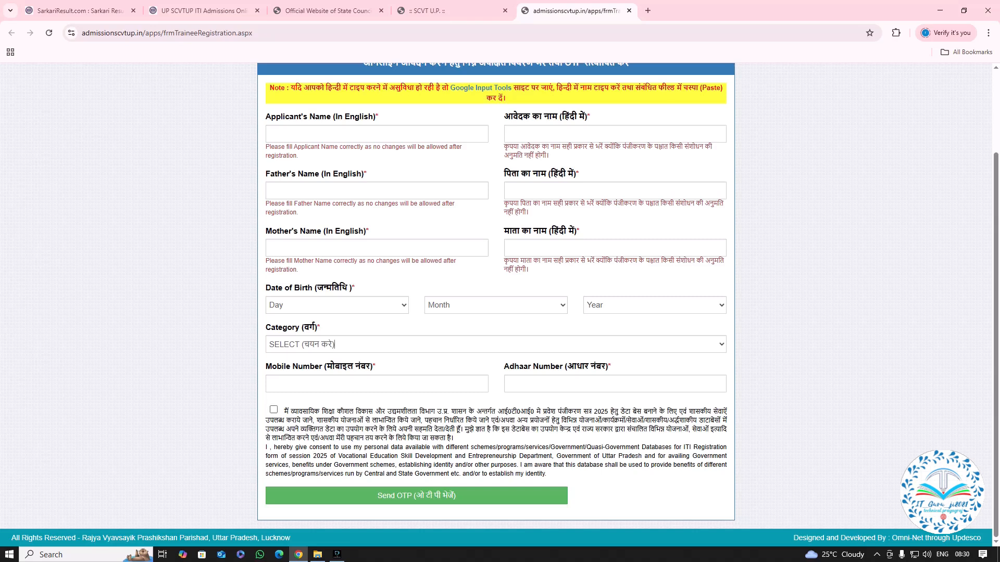
# Accept the personal data consent declaration, request the OTP with the form left blank, and confirm the notice.
pyautogui.click(273, 410)
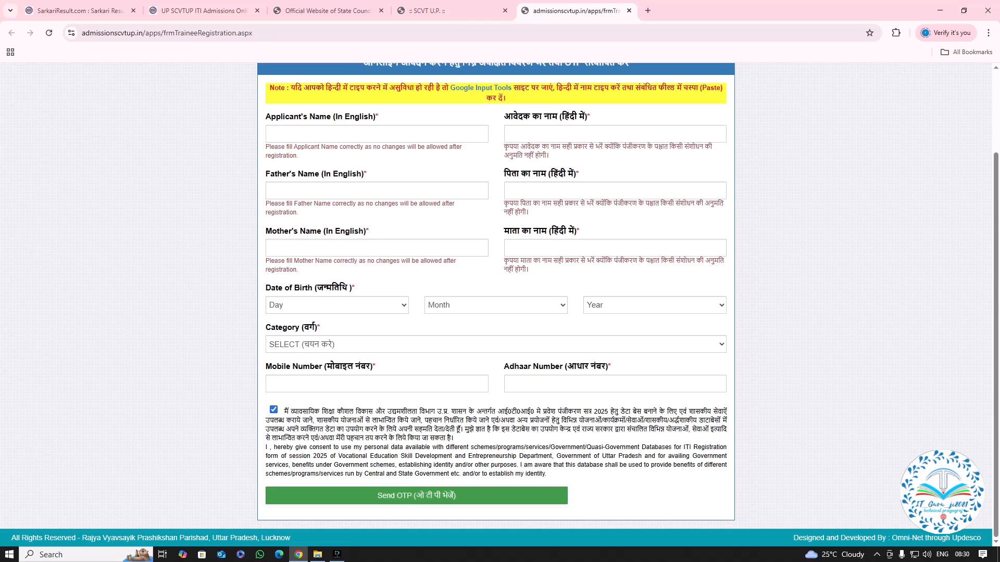
pyautogui.click(416, 496)
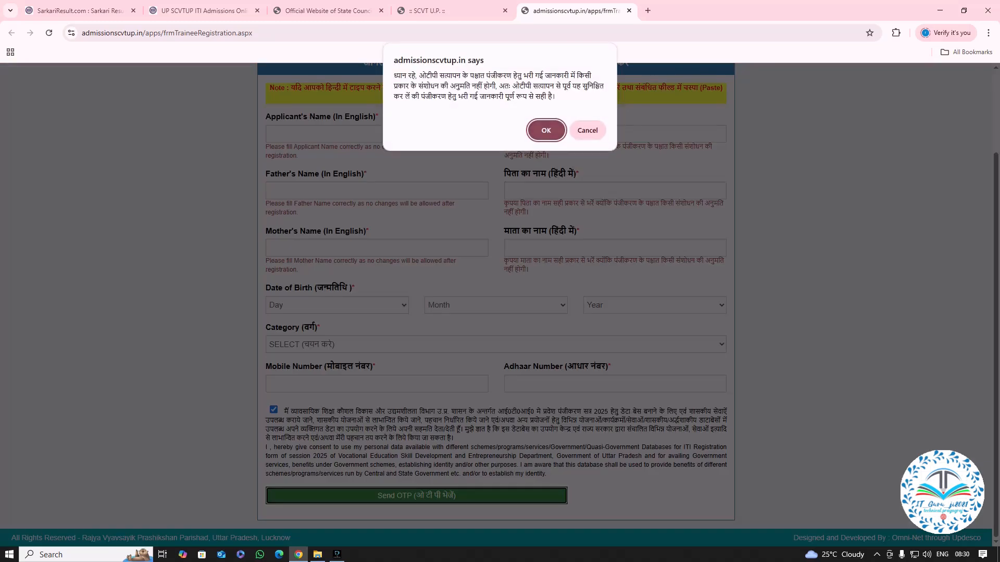
pyautogui.click(546, 130)
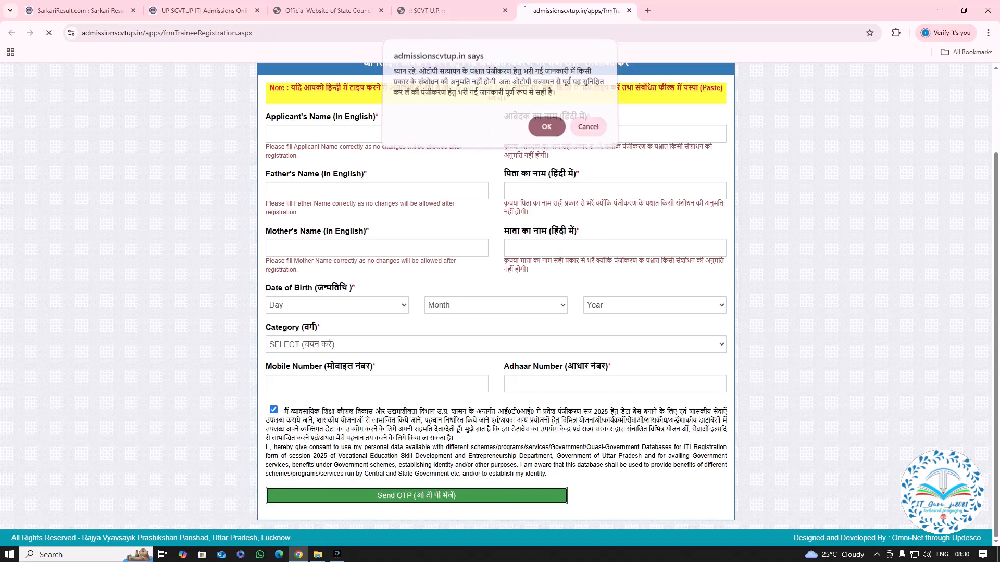
# Check the blank registration form from its name fields to the consent declaration for fields marked as required.
pyautogui.scroll(-1, 496, 303)
pyautogui.scroll(-1, 497, 302)
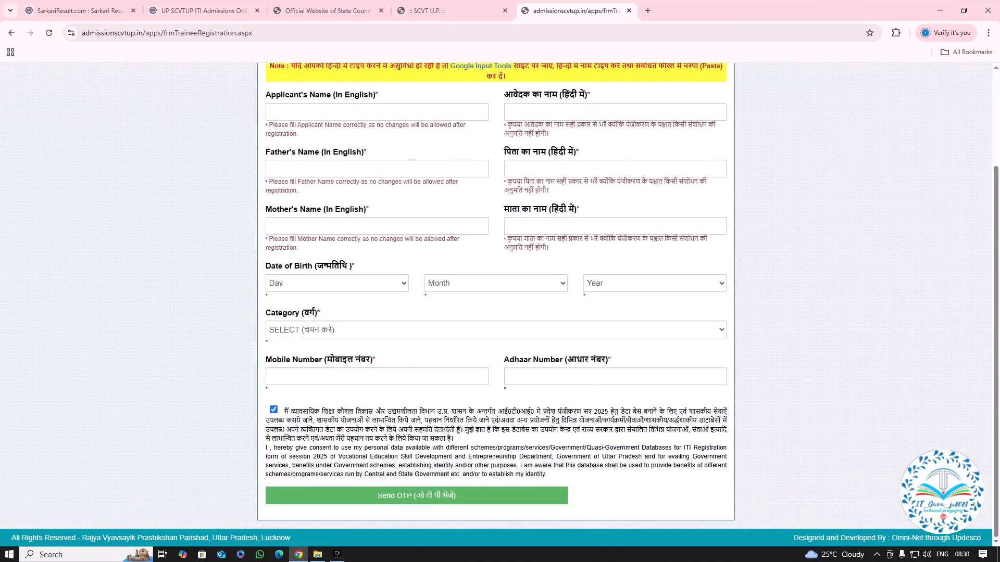
pyautogui.scroll(2, 496, 302)
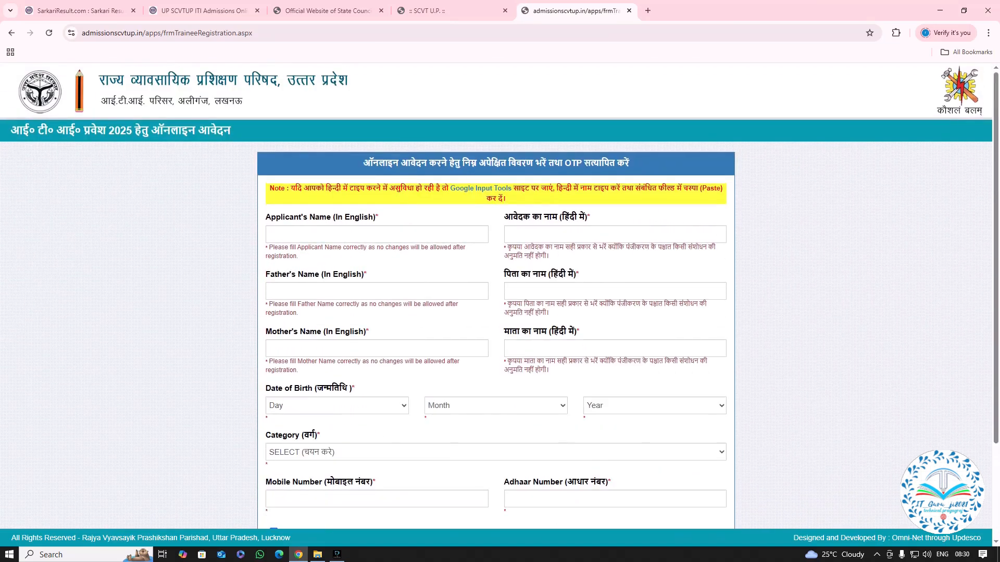
pyautogui.scroll(-2, 496, 302)
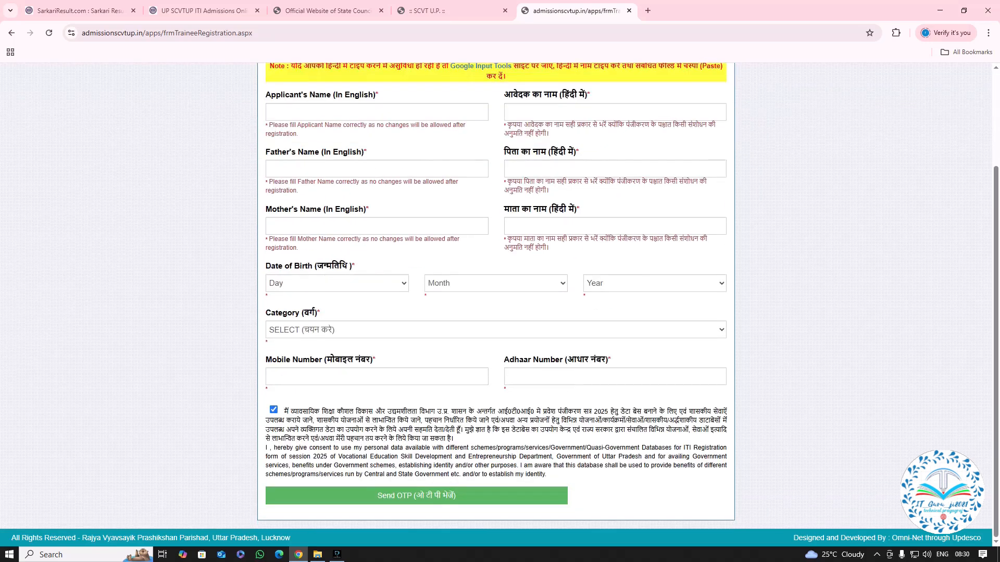
pyautogui.scroll(2, 496, 302)
pyautogui.scroll(-2, 495, 302)
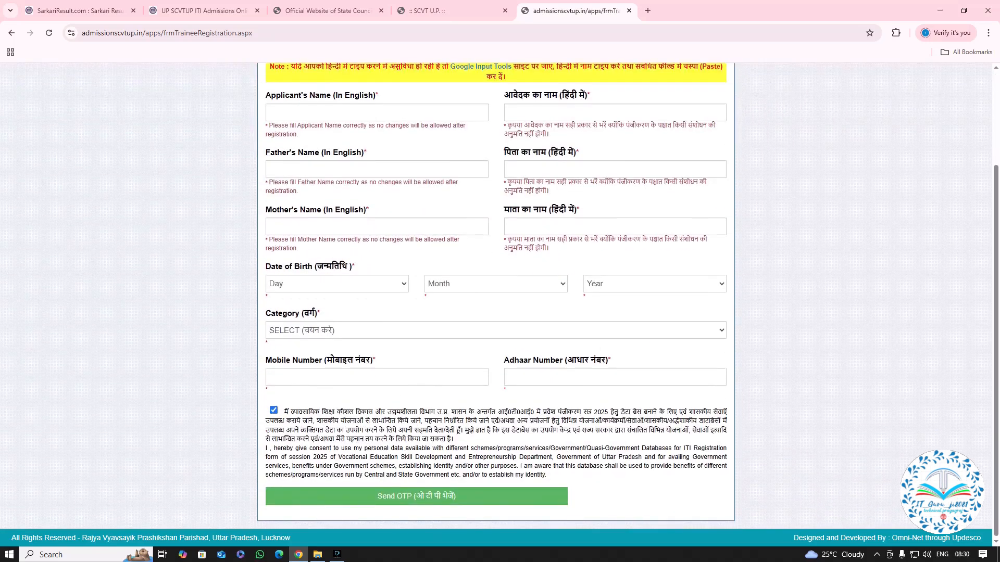
pyautogui.scroll(2, 496, 303)
pyautogui.scroll(-2, 496, 302)
pyautogui.scroll(2, 496, 302)
pyautogui.scroll(-2, 497, 302)
pyautogui.scroll(2, 496, 303)
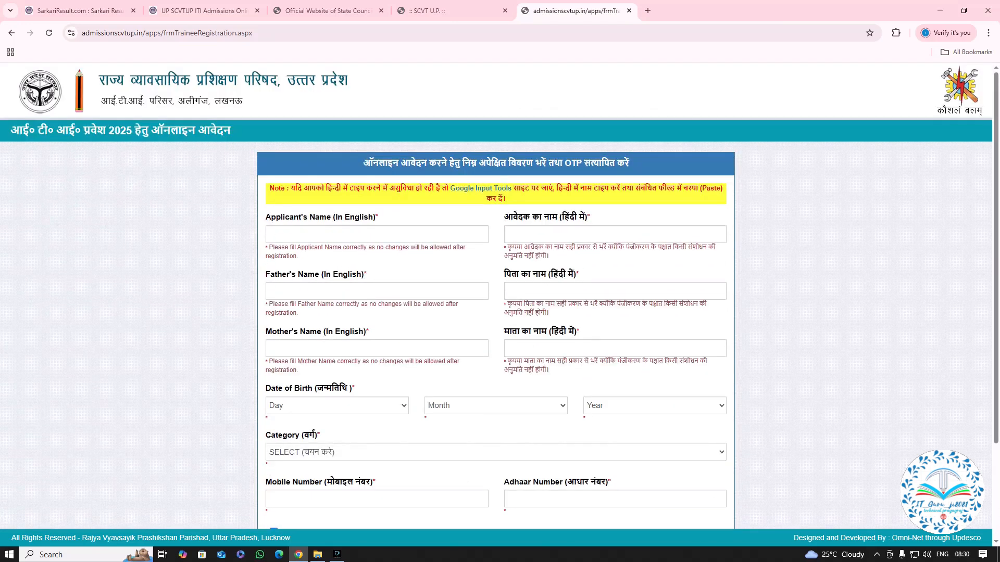
pyautogui.scroll(-2, 496, 302)
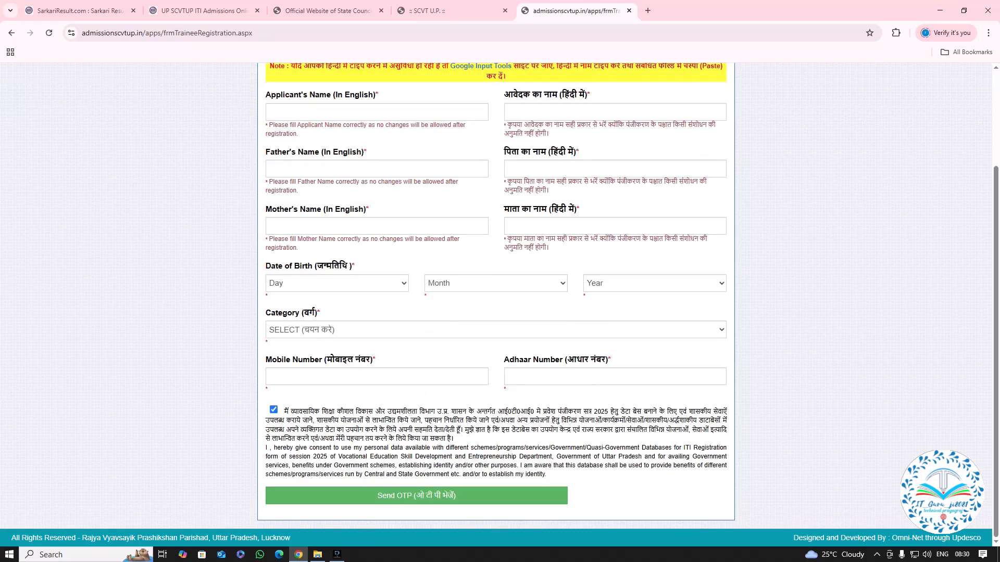
pyautogui.moveTo(337, 556)
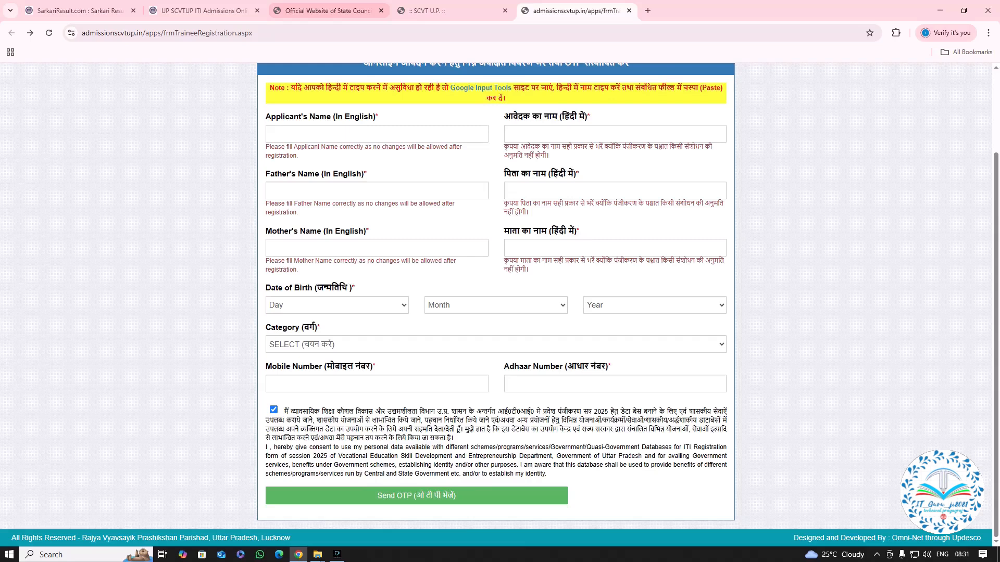
# Return to the State Council for Vocational Training website and open the latest notification on 2025-26 Government and Private ITI admission.
pyautogui.click(328, 10)
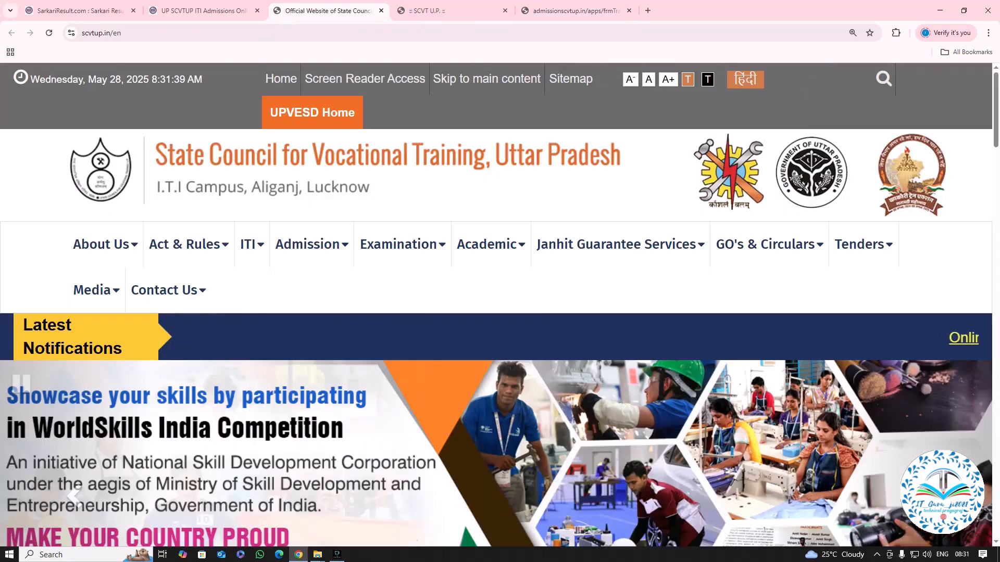
pyautogui.moveTo(402, 245)
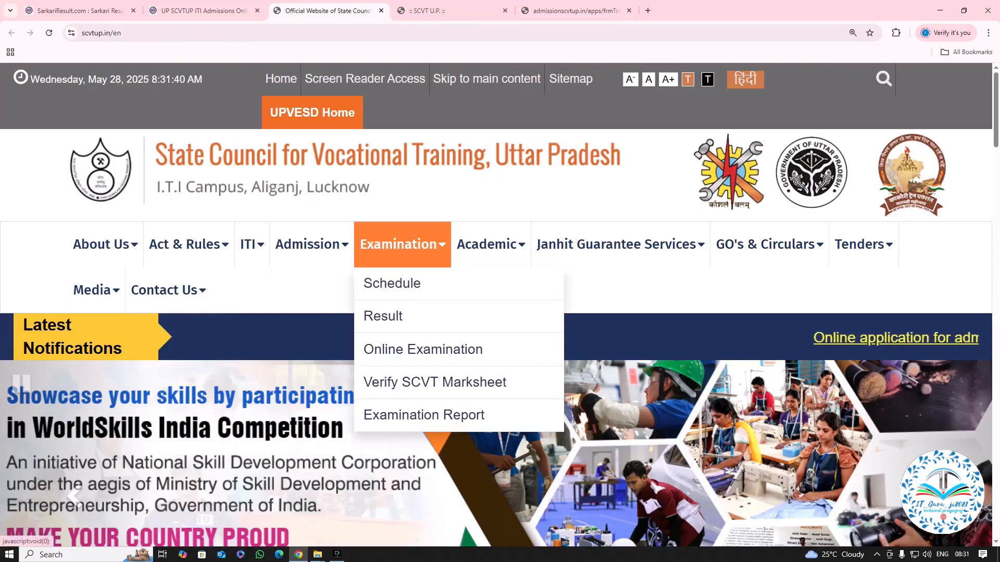
pyautogui.scroll(-7, 391, 284)
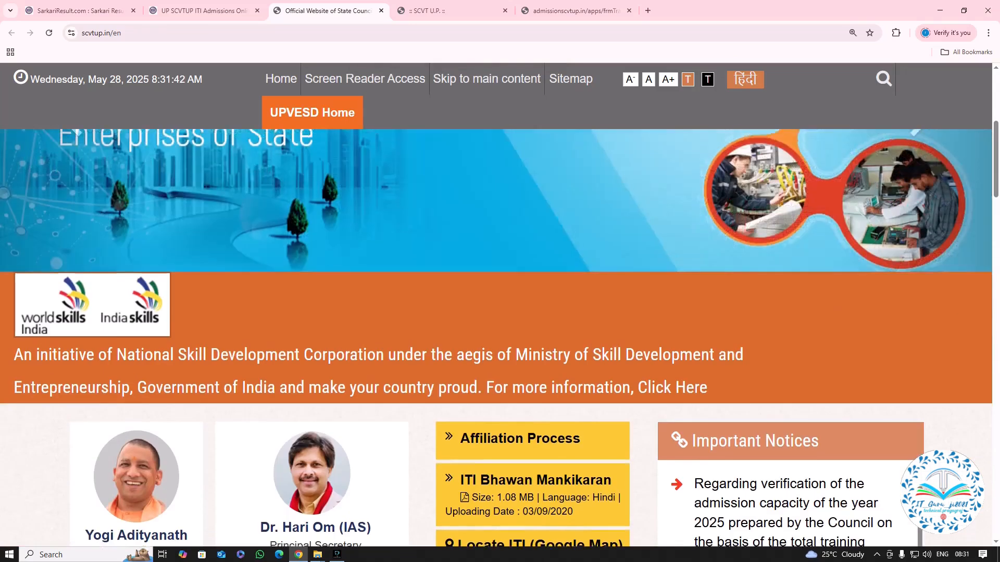
pyautogui.scroll(8, 495, 312)
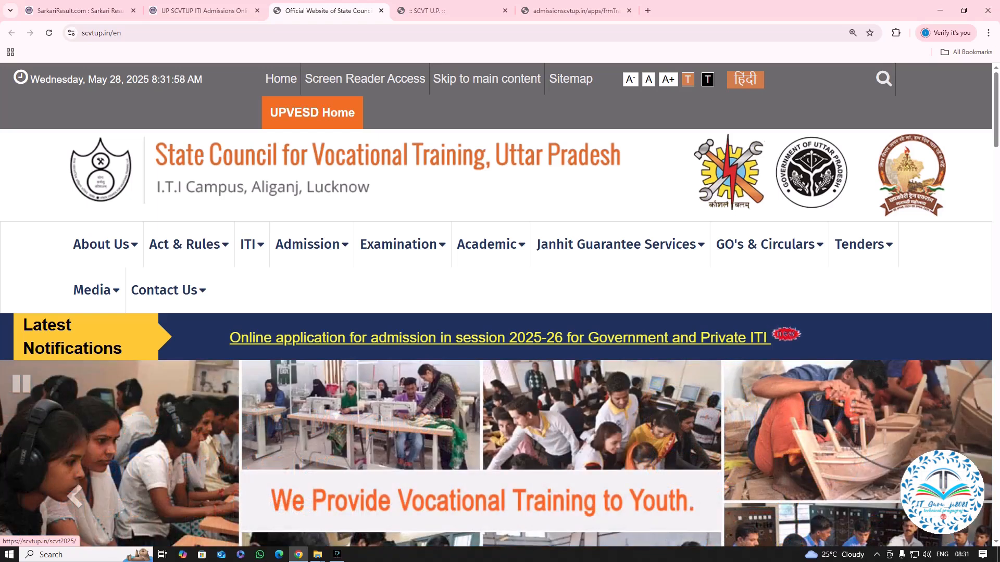
pyautogui.click(500, 338)
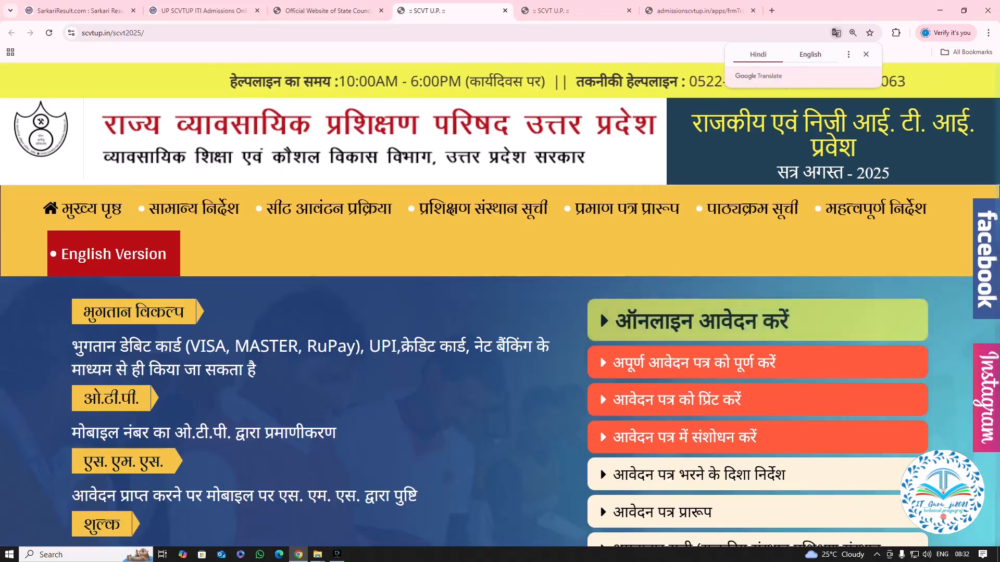
# Open the online application registration form from the SCVT 2025 admission page and look over its fields.
pyautogui.scroll(-2, 500, 304)
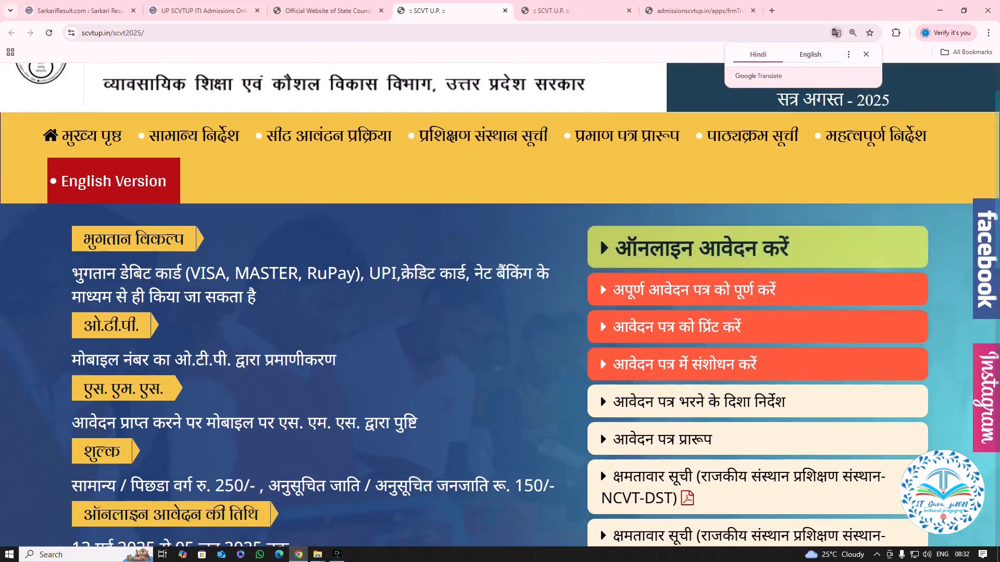
pyautogui.scroll(-1, 500, 305)
pyautogui.scroll(2, 500, 305)
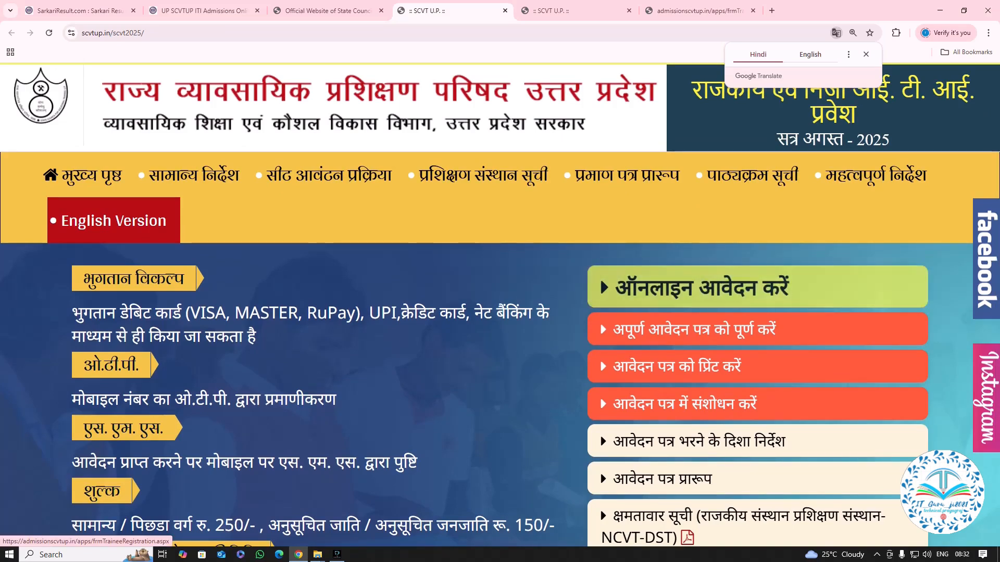
pyautogui.click(703, 288)
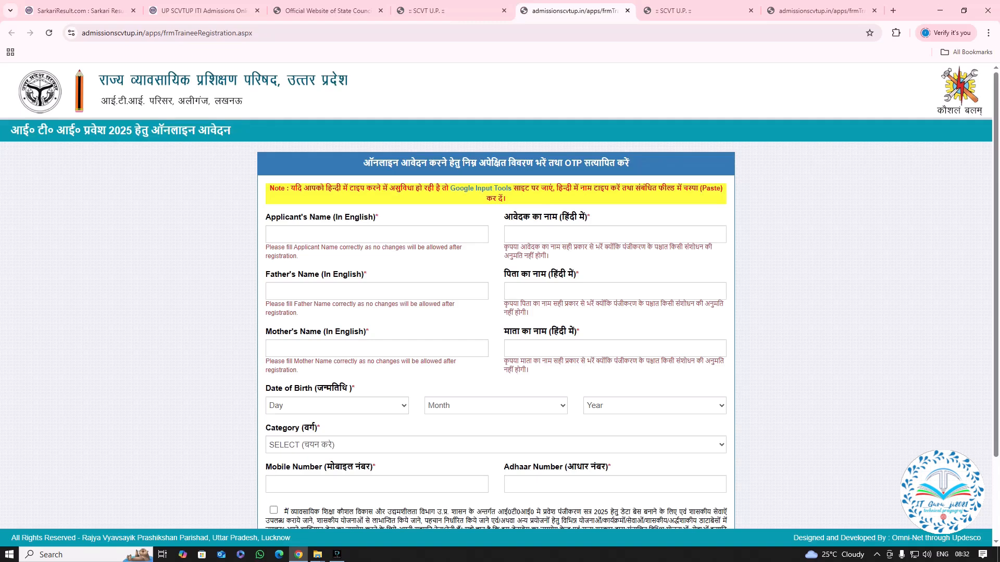
pyautogui.scroll(-2, 499, 296)
pyautogui.scroll(2, 499, 297)
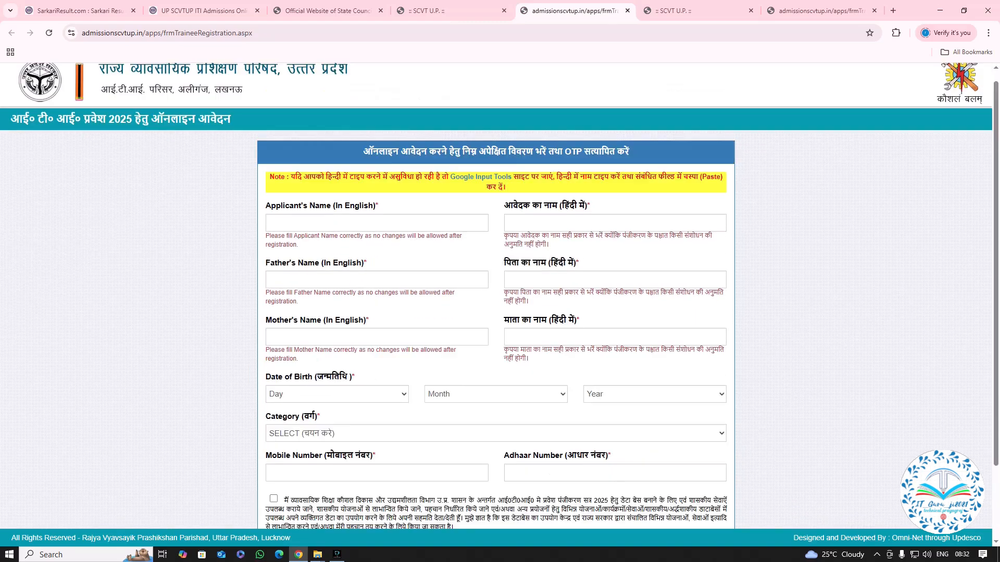
# Switch to the sample application format page and review its filled-in registration form from the name fields to the OTP request.
pyautogui.click(448, 10)
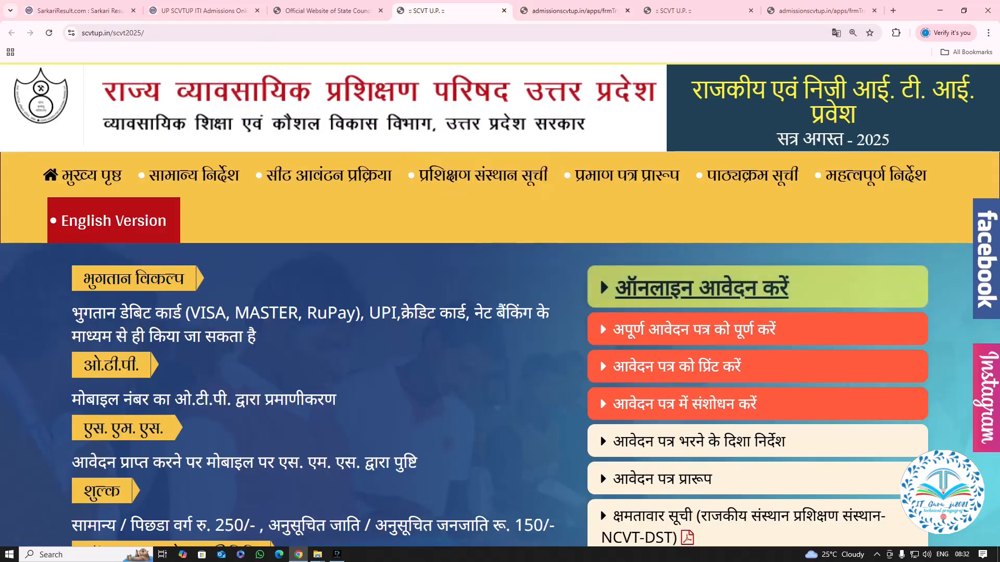
pyautogui.click(688, 10)
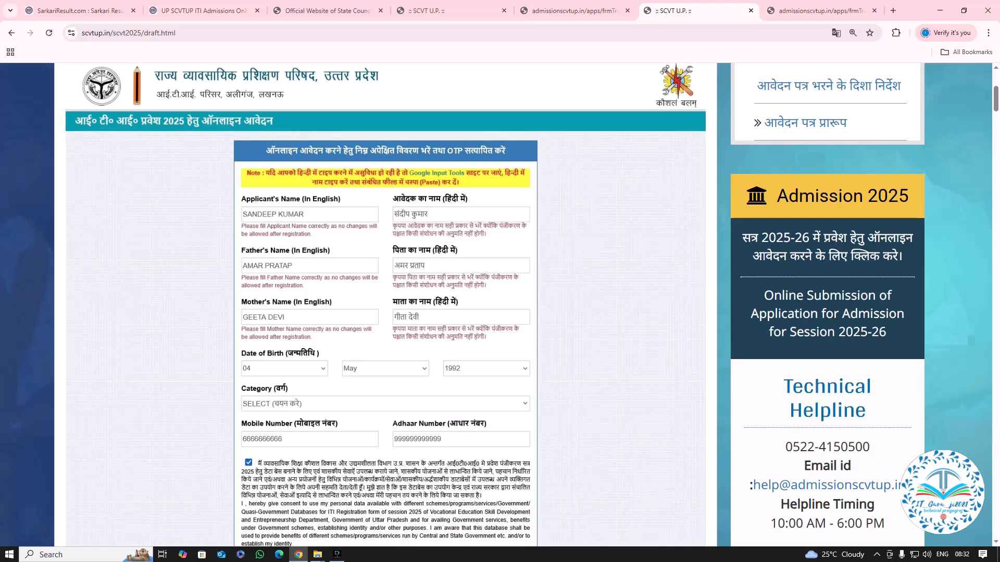
pyautogui.scroll(-1, 495, 304)
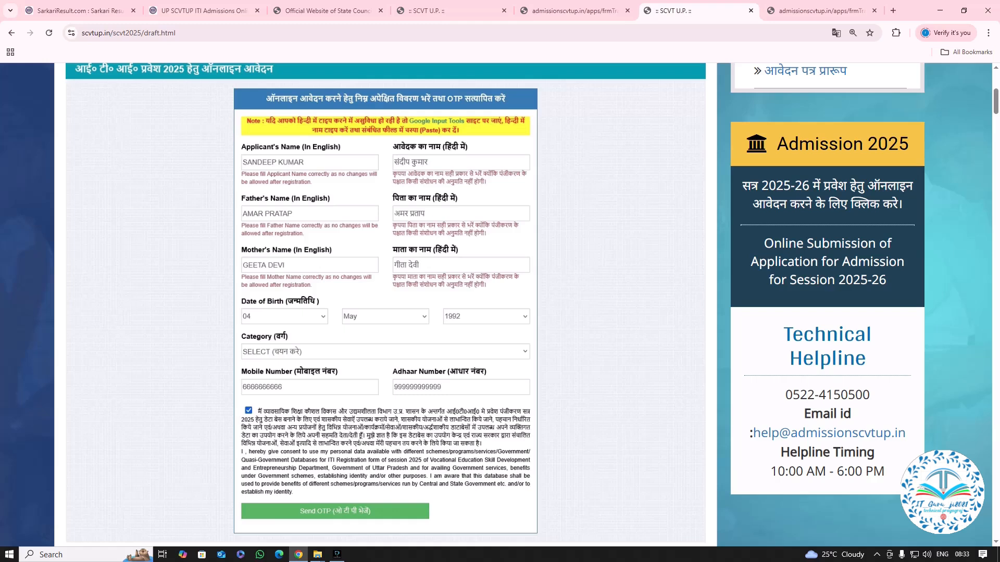
pyautogui.scroll(-2, 385, 305)
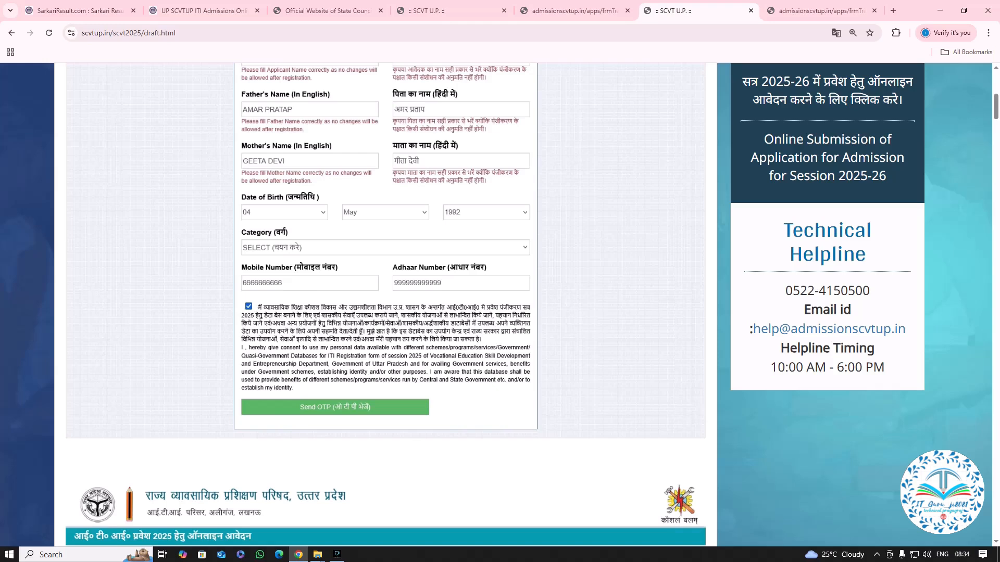
pyautogui.scroll(-3, 385, 305)
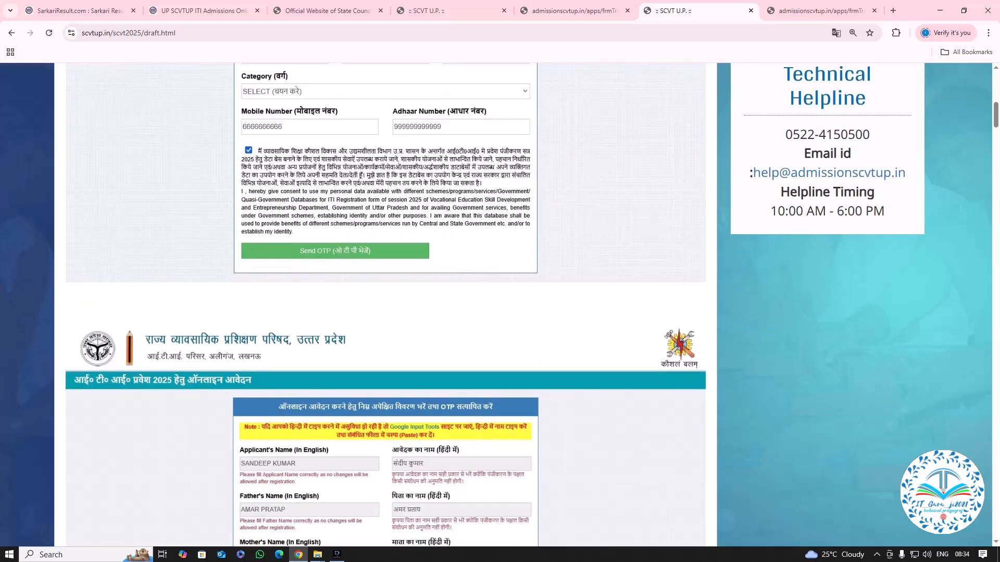
# Examine the sample's OTP verification section and the choice between Government, Private, or both ITI types.
pyautogui.scroll(-9, 386, 305)
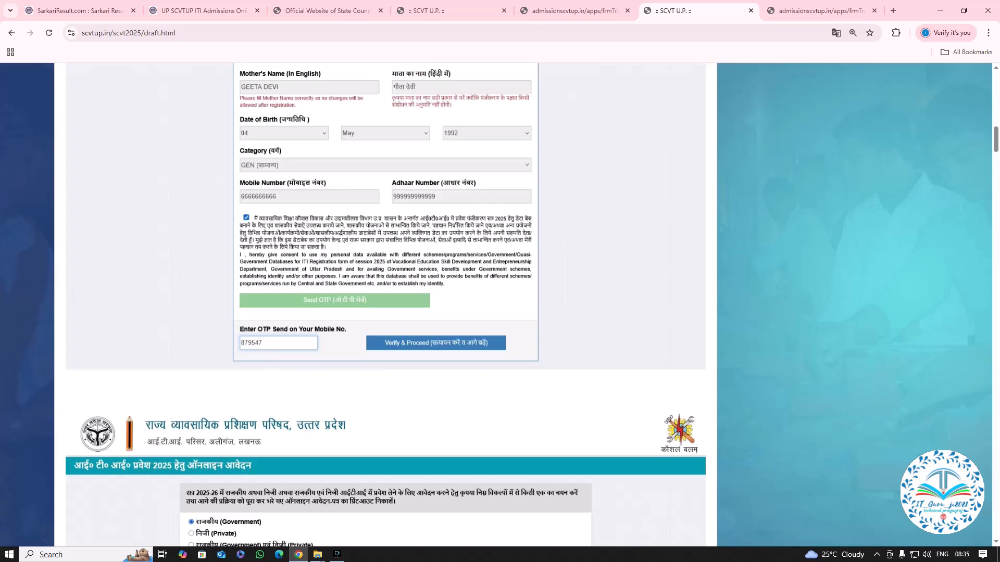
pyautogui.scroll(-1, 385, 302)
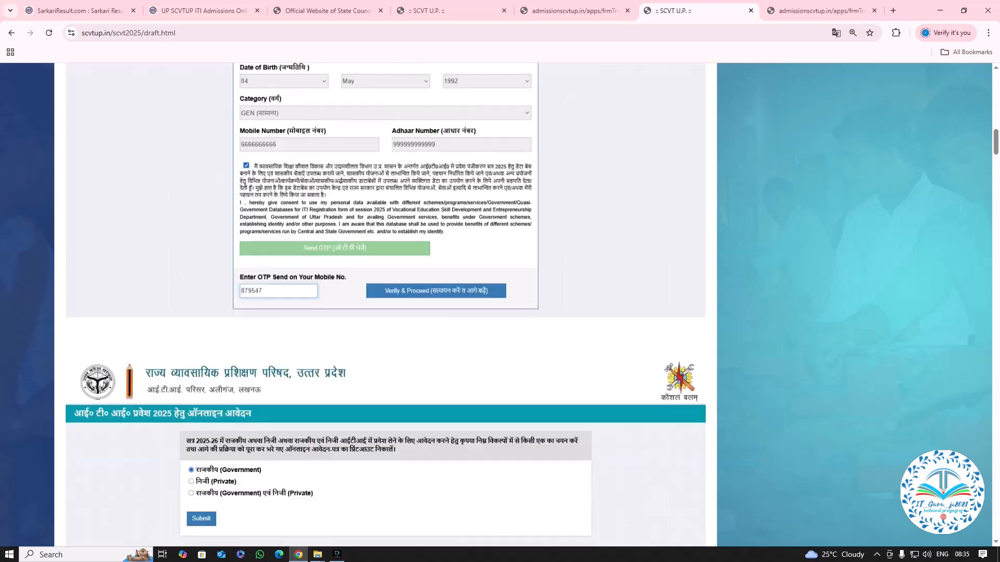
pyautogui.scroll(-4, 386, 302)
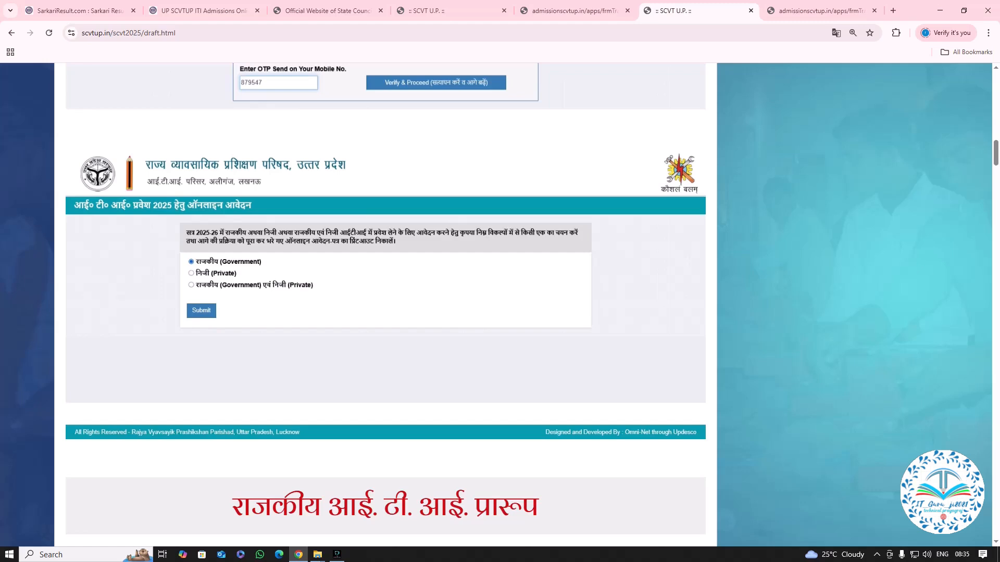
pyautogui.scroll(2, 385, 302)
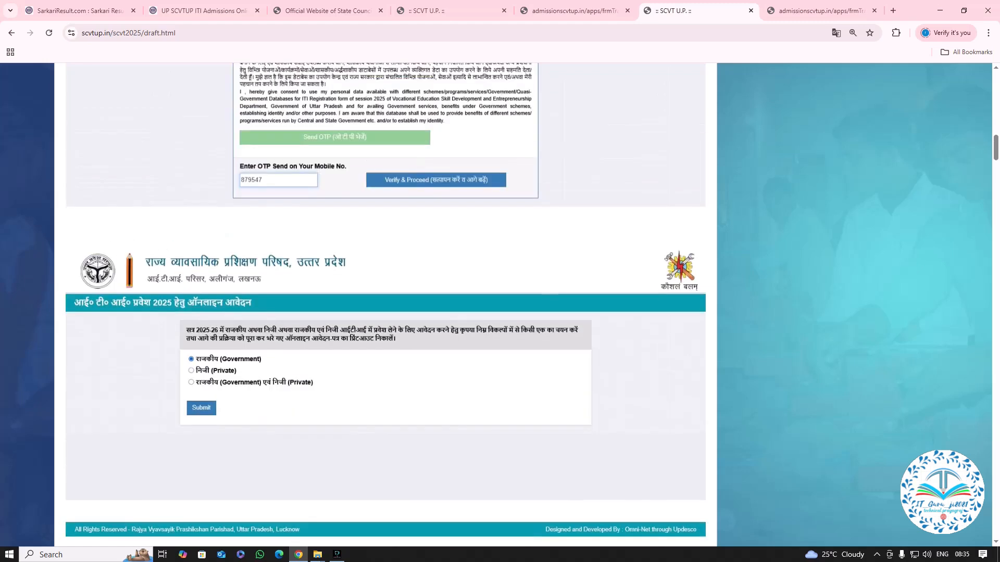
pyautogui.scroll(-2, 386, 302)
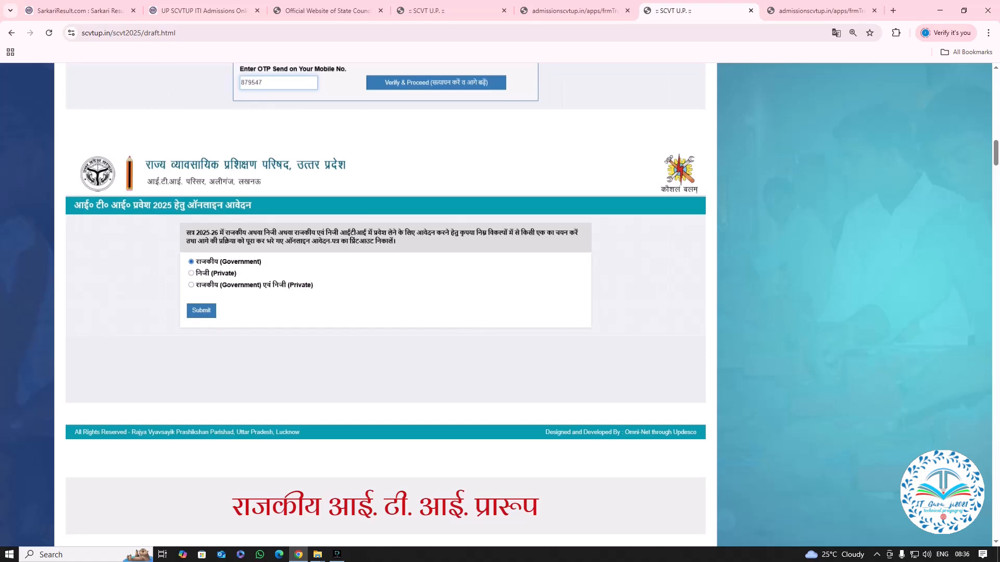
# Review the personal details in Step-1 of the Government ITI sample, from the Applicant ABC ID to the home block.
pyautogui.scroll(-10, 386, 305)
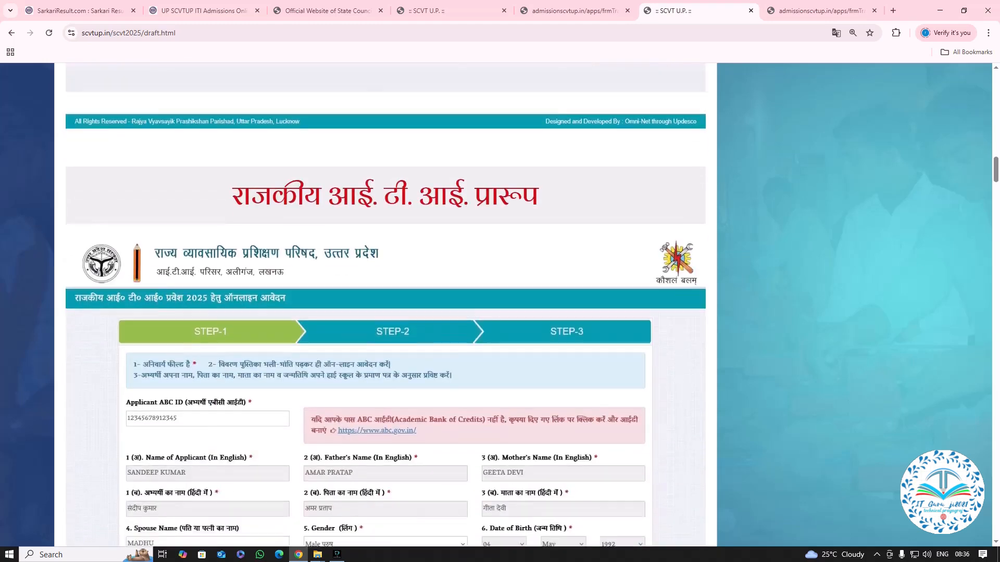
pyautogui.scroll(2, 386, 305)
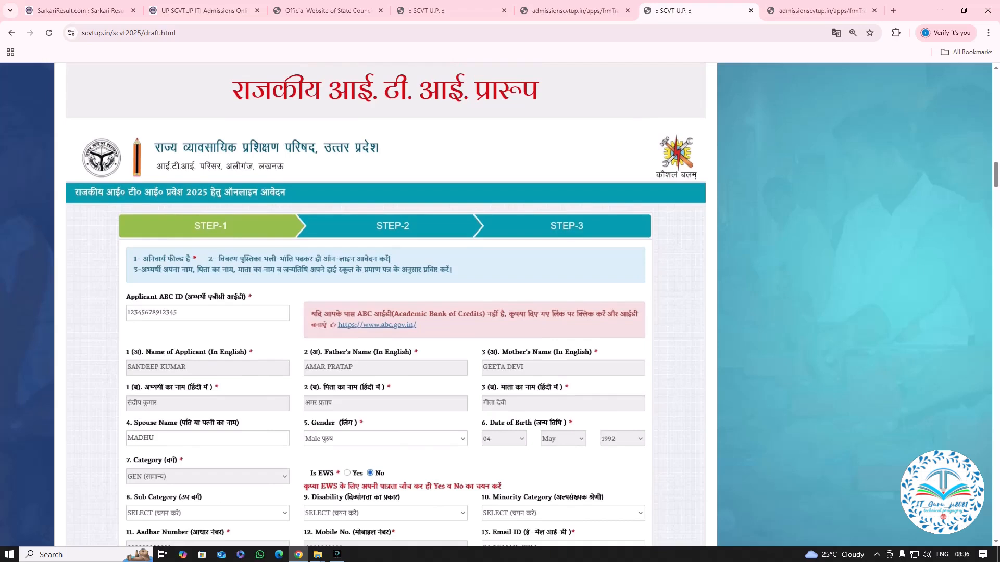
pyautogui.scroll(-2, 386, 306)
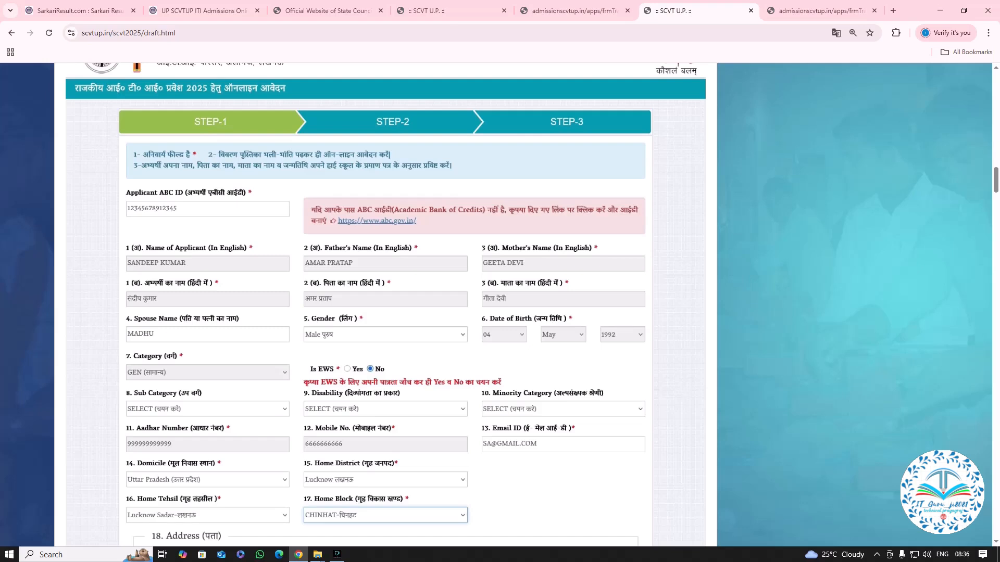
pyautogui.scroll(-1, 385, 305)
pyautogui.scroll(1, 385, 304)
pyautogui.scroll(-2, 385, 306)
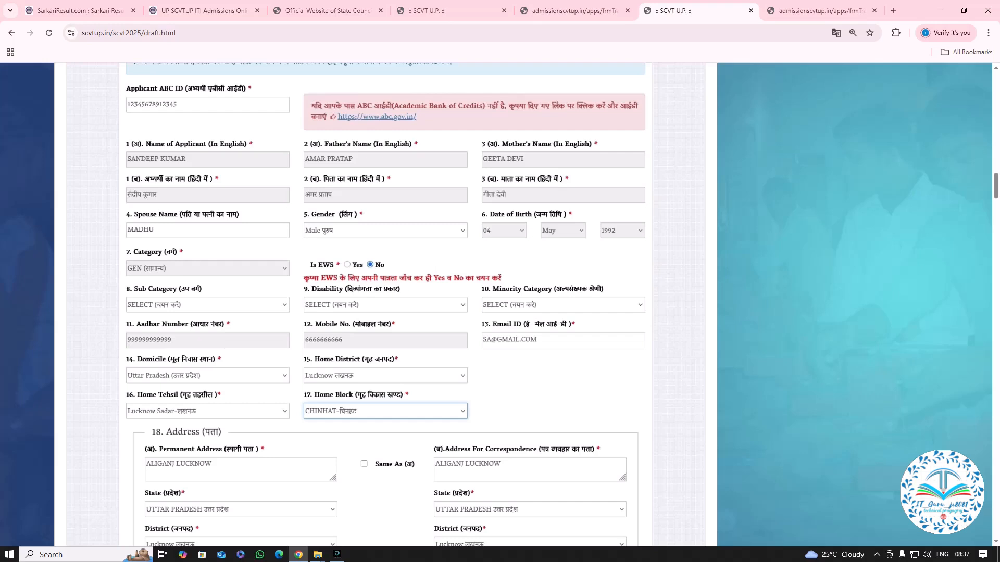
pyautogui.scroll(-1, 386, 305)
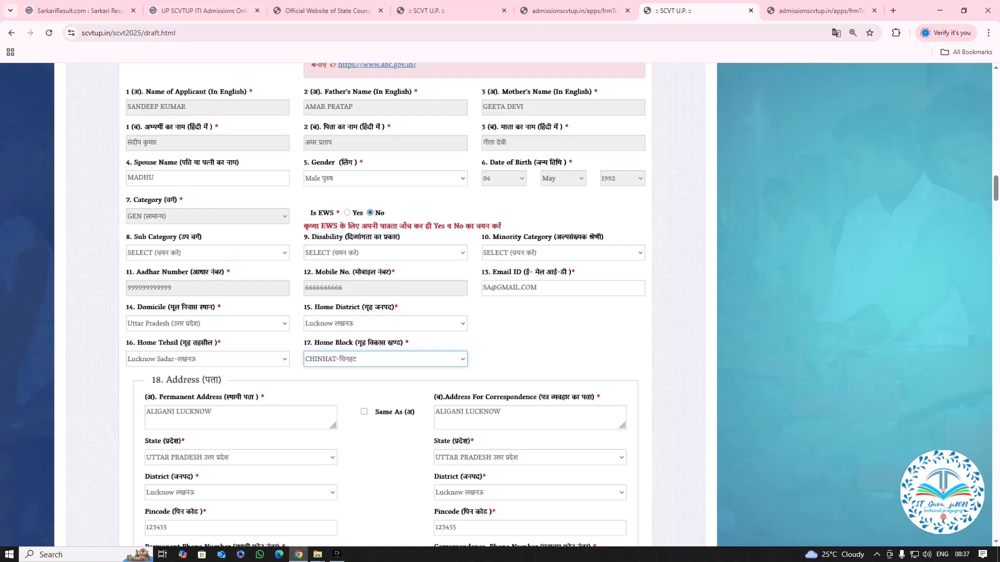
# Check the Step-1 sample's category and domicile fields together with the permanent and correspondence address section.
pyautogui.scroll(-1, 386, 304)
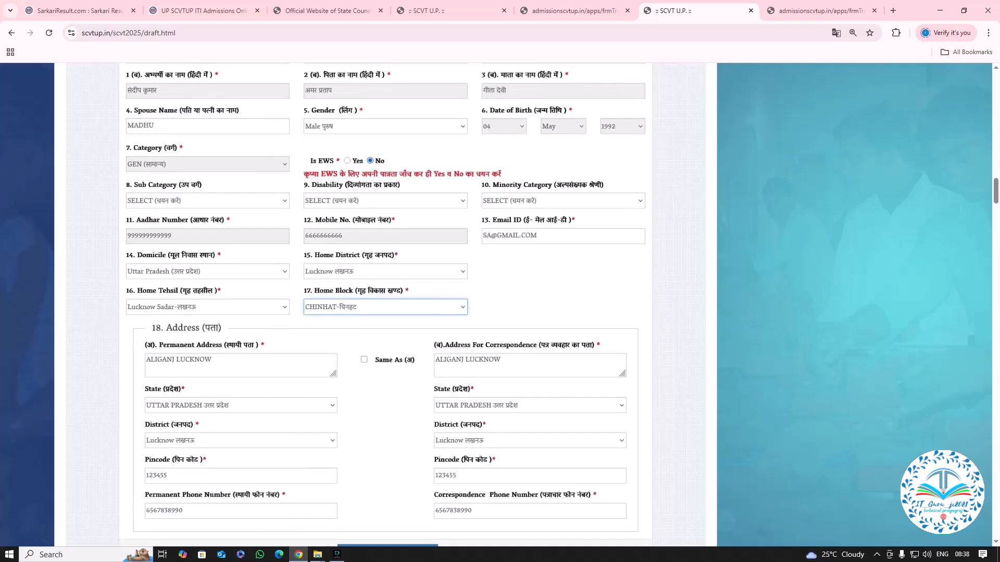
pyautogui.scroll(2, 386, 305)
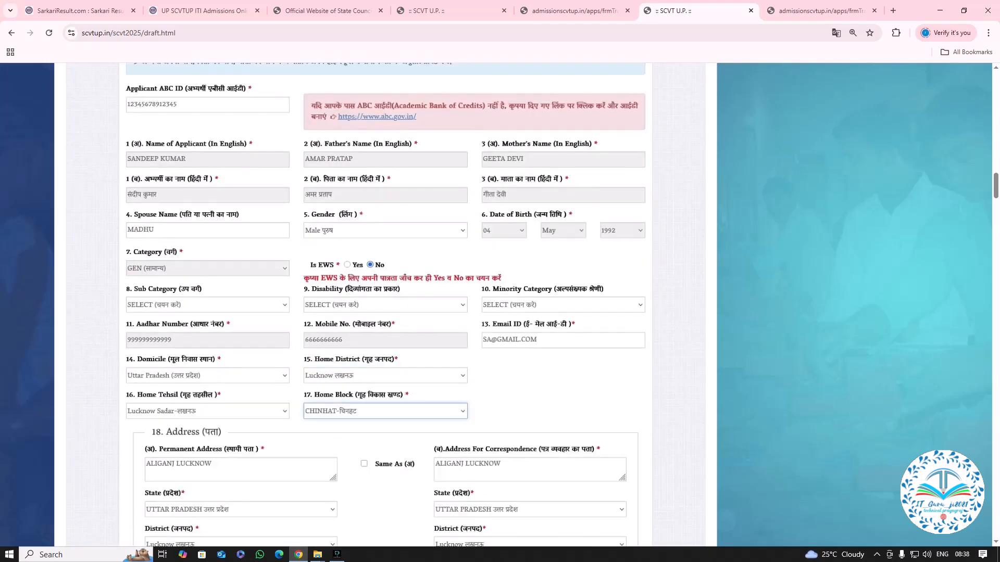
pyautogui.scroll(-2, 386, 305)
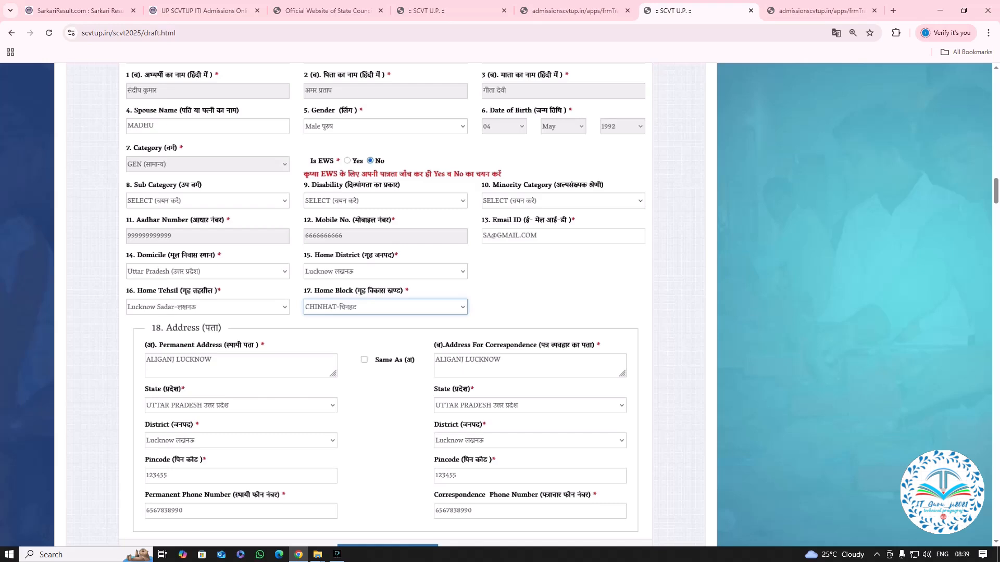
pyautogui.scroll(-5, 385, 305)
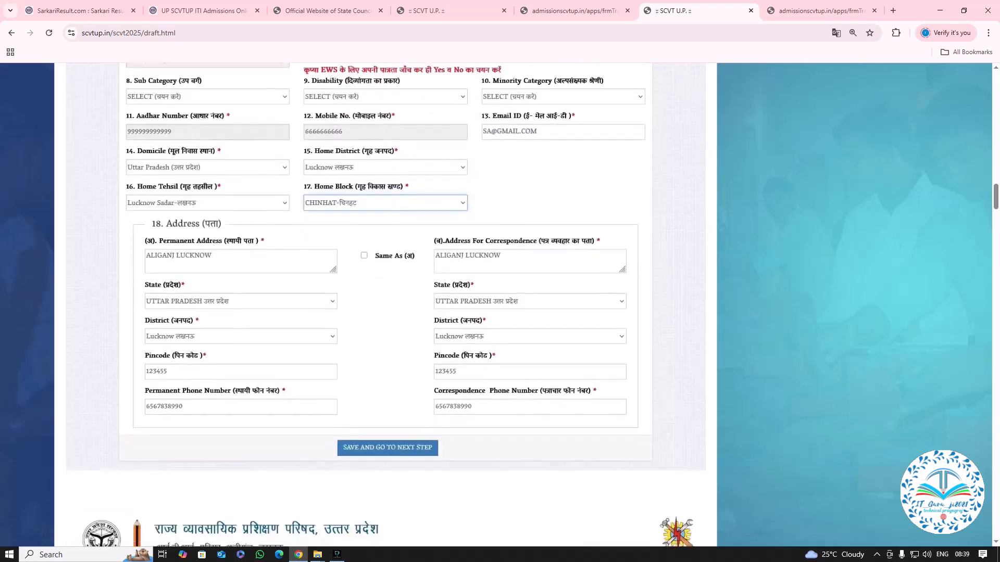
pyautogui.scroll(2, 386, 305)
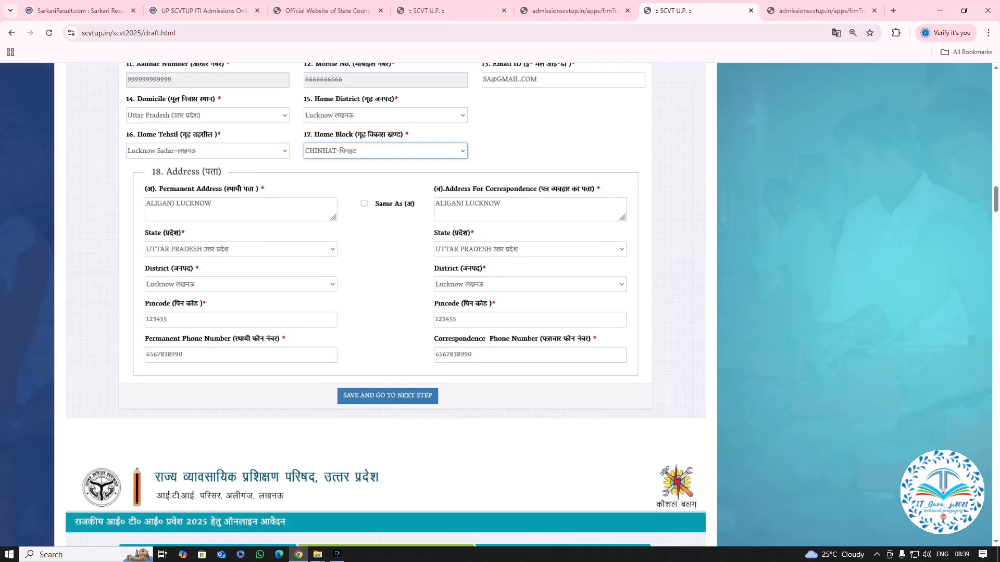
pyautogui.scroll(-1, 386, 305)
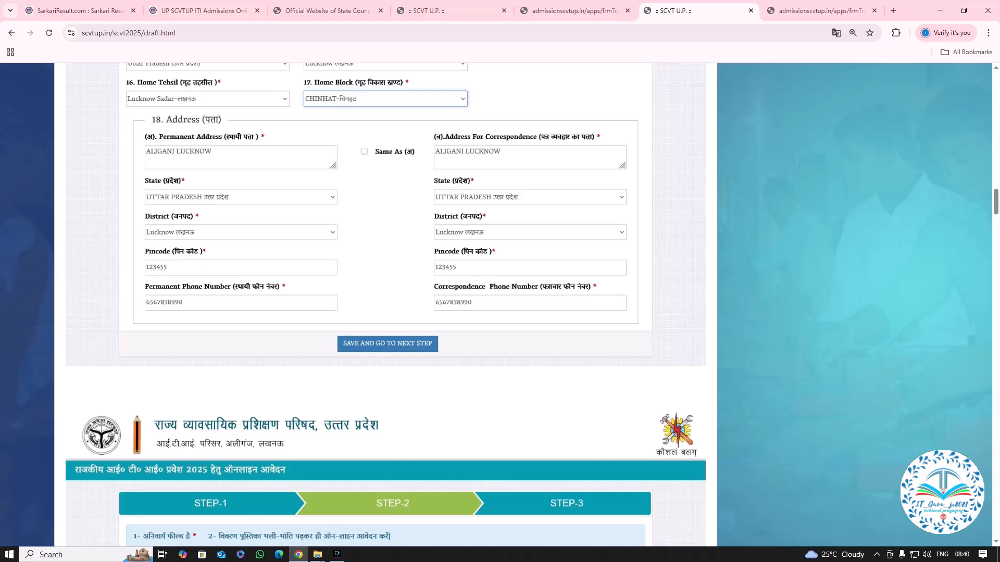
# Examine Step-2 of the Government ITI sample for the qualifying education options and the exam marks table.
pyautogui.scroll(-5, 386, 302)
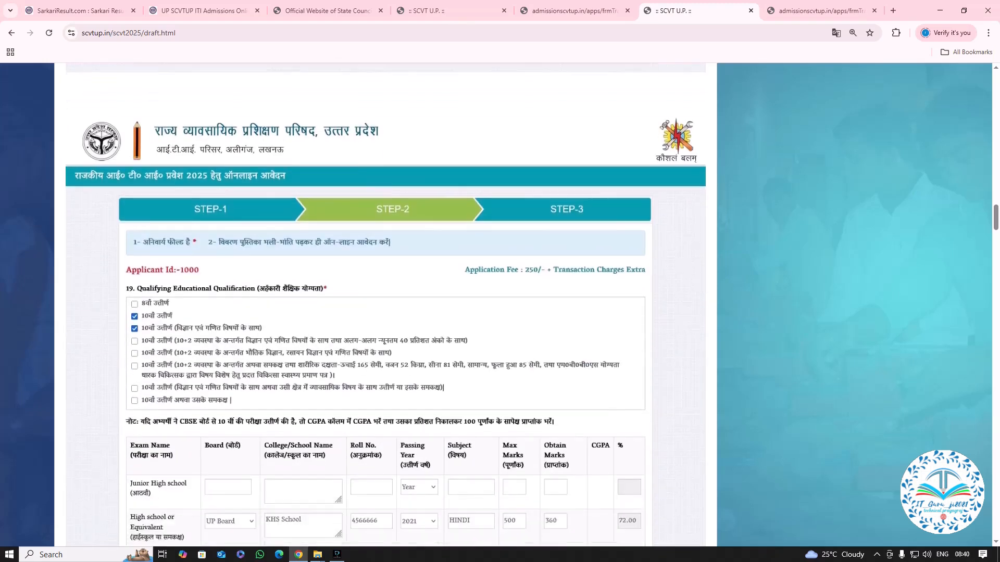
pyautogui.scroll(-2, 386, 302)
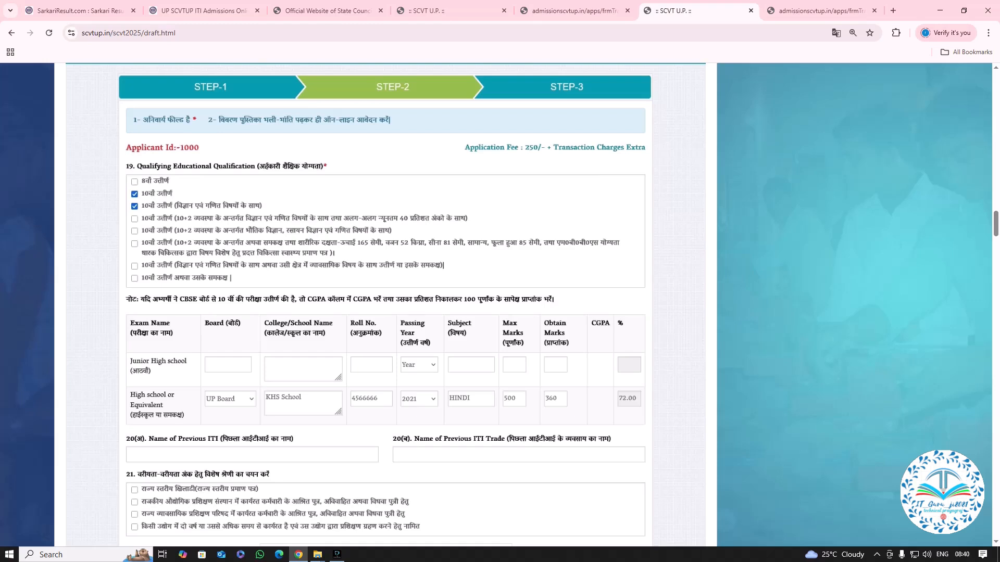
pyautogui.scroll(-3, 386, 305)
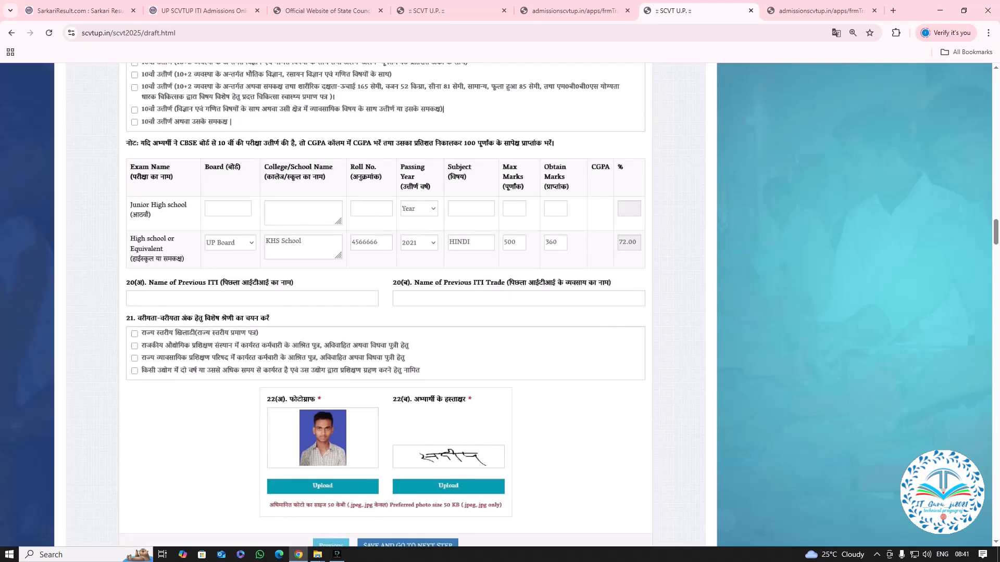
pyautogui.scroll(-1, 385, 304)
pyautogui.scroll(4, 385, 305)
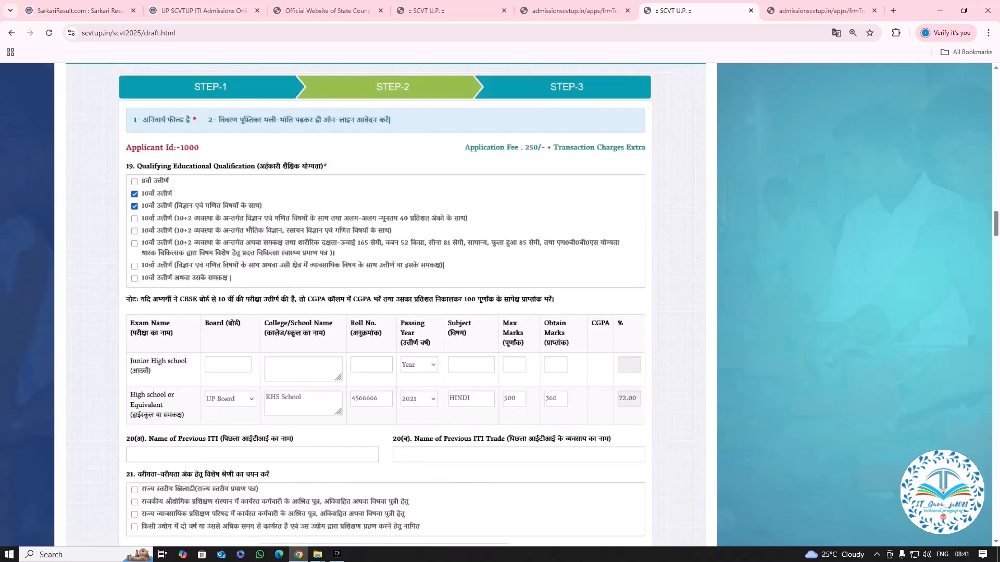
pyautogui.scroll(-3, 386, 305)
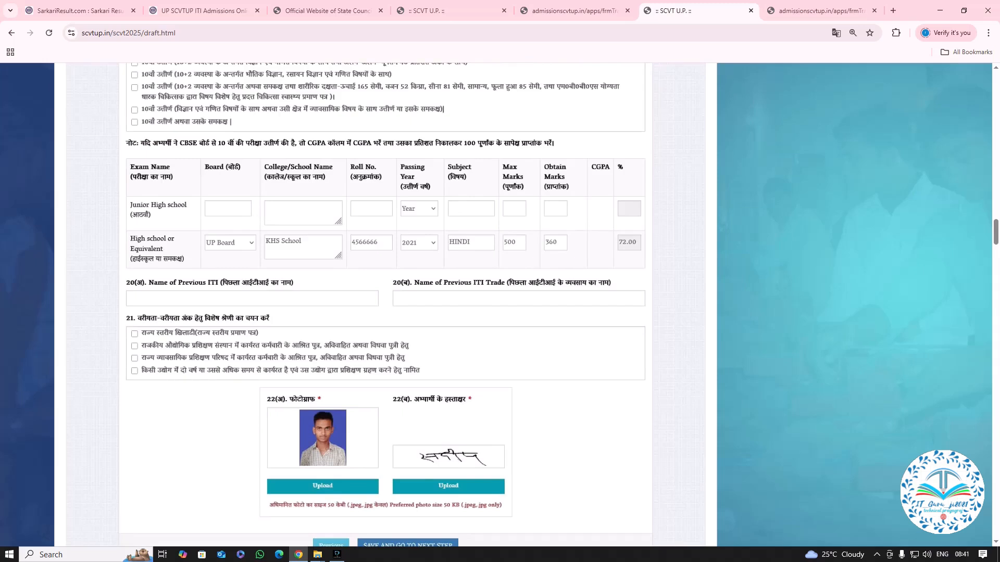
# Review the Step-2 previous ITI fields, special preference categories, and photograph and signature upload requirements against the marks table.
pyautogui.scroll(-2, 385, 304)
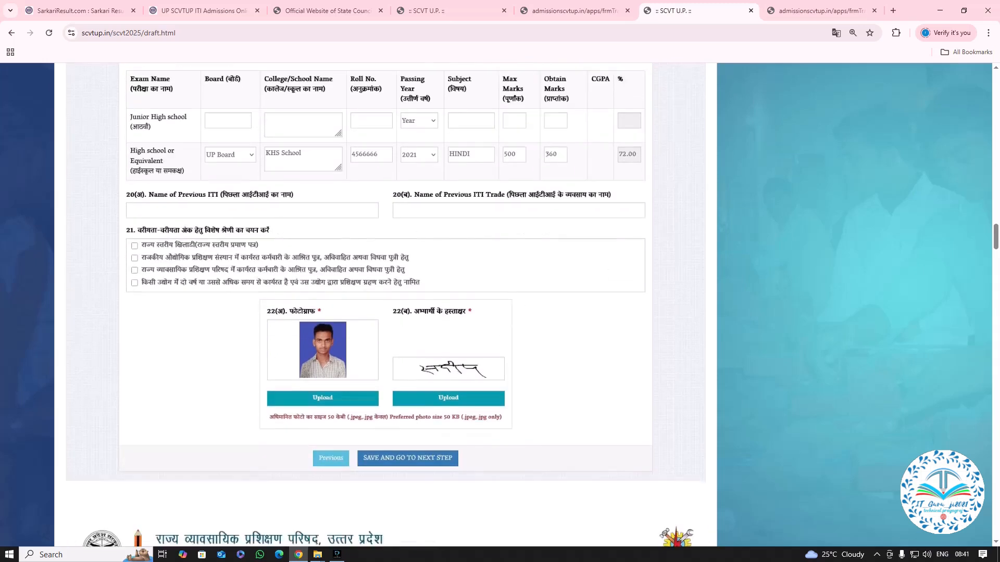
pyautogui.scroll(1, 385, 305)
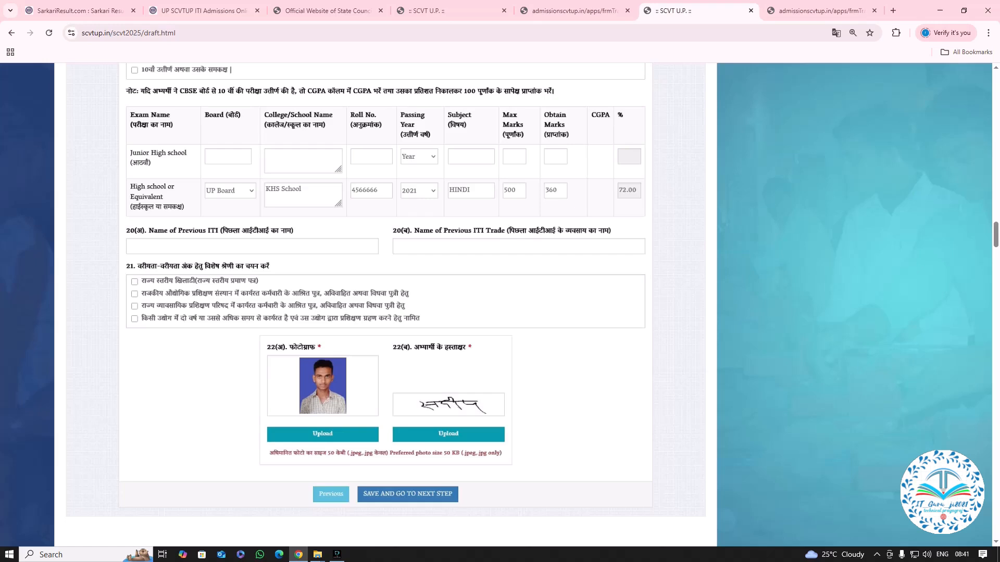
pyautogui.scroll(1, 385, 292)
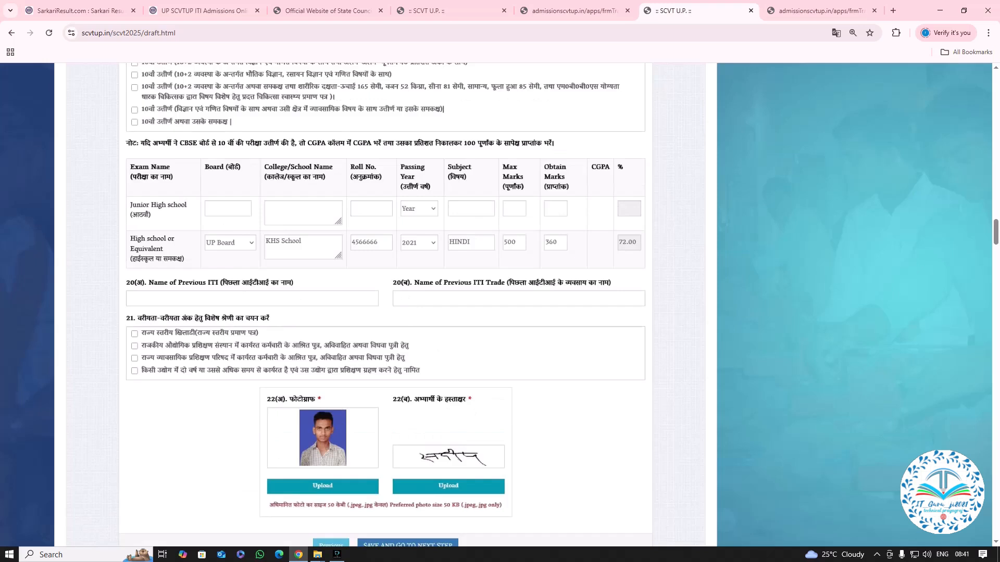
pyautogui.scroll(-1, 385, 291)
pyautogui.scroll(2, 385, 305)
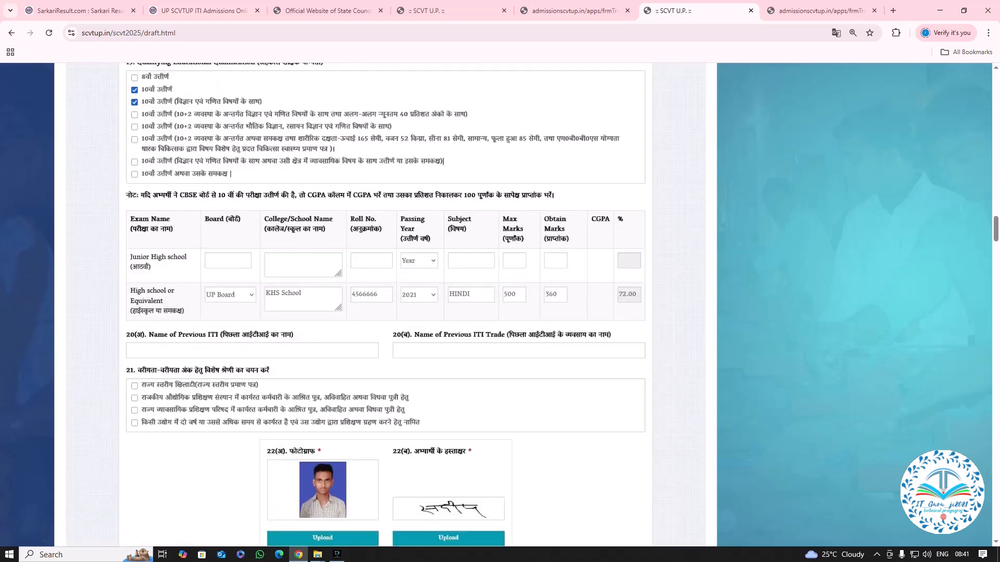
pyautogui.scroll(-1, 386, 306)
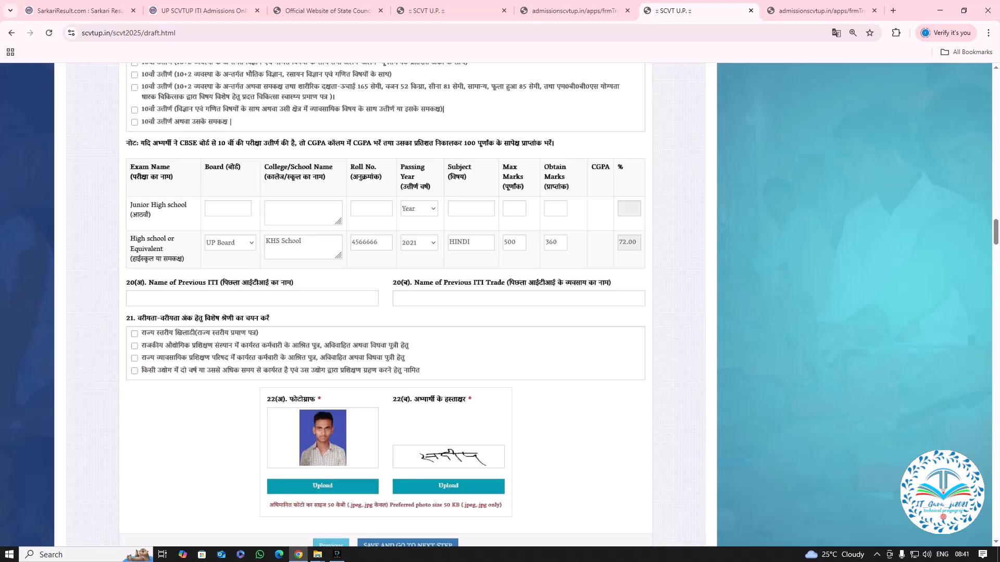
pyautogui.scroll(-2, 385, 305)
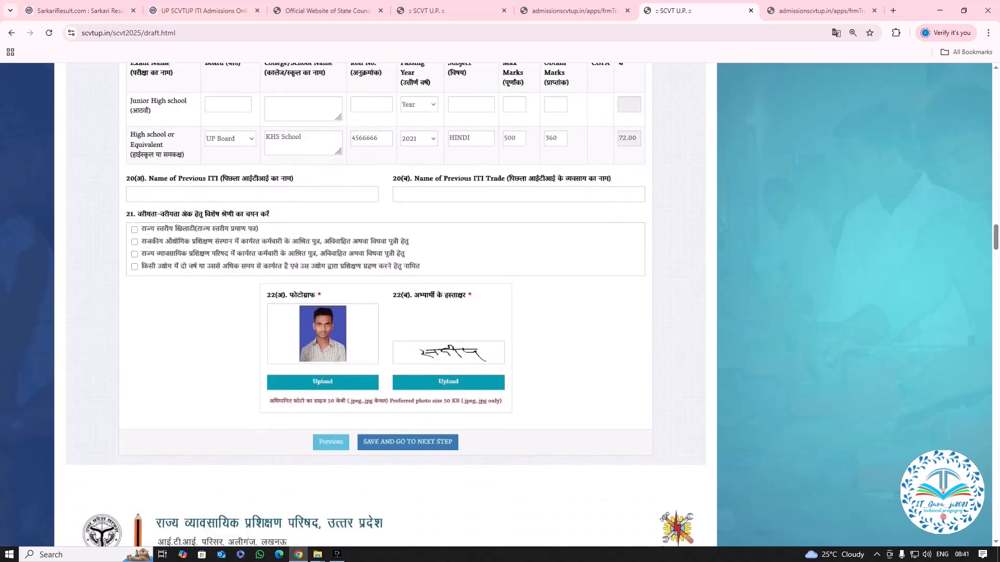
# Review Step-3 of the Government ITI sample for its instructions, the Group A and Group B course choice, and the local reservation options.
pyautogui.scroll(-1, 386, 304)
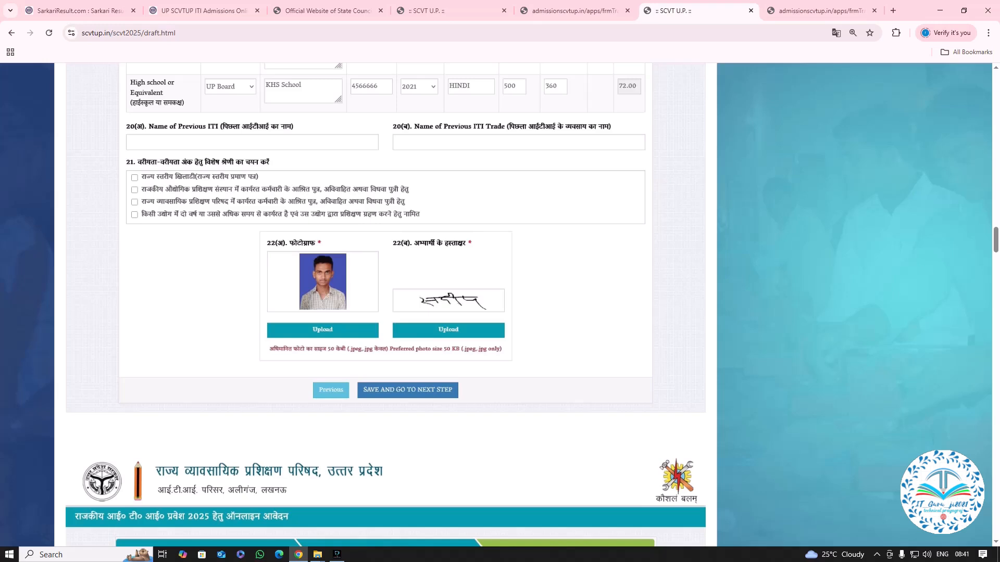
pyautogui.scroll(-1, 386, 305)
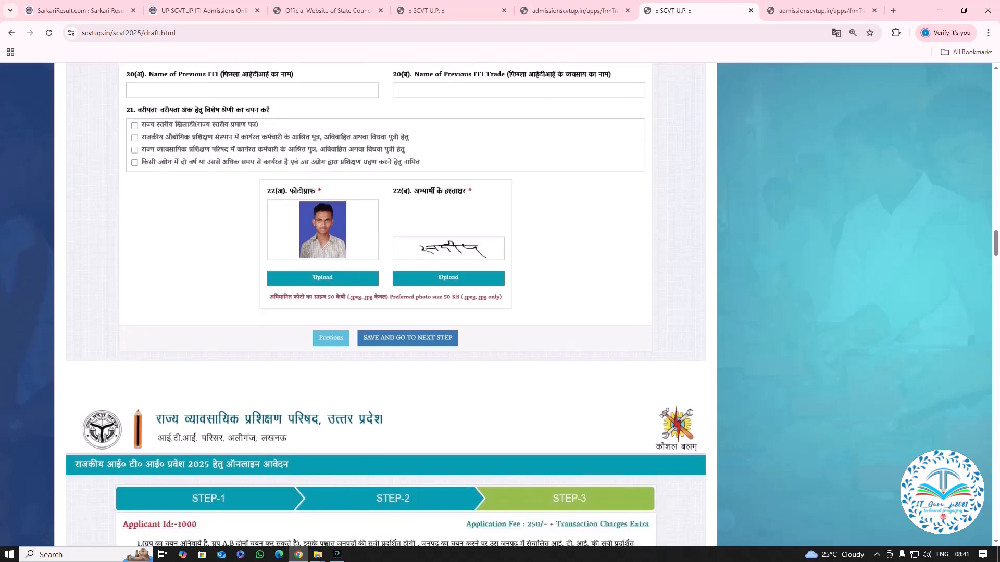
pyautogui.scroll(-1, 384, 305)
pyautogui.scroll(1, 385, 304)
pyautogui.scroll(-2, 386, 306)
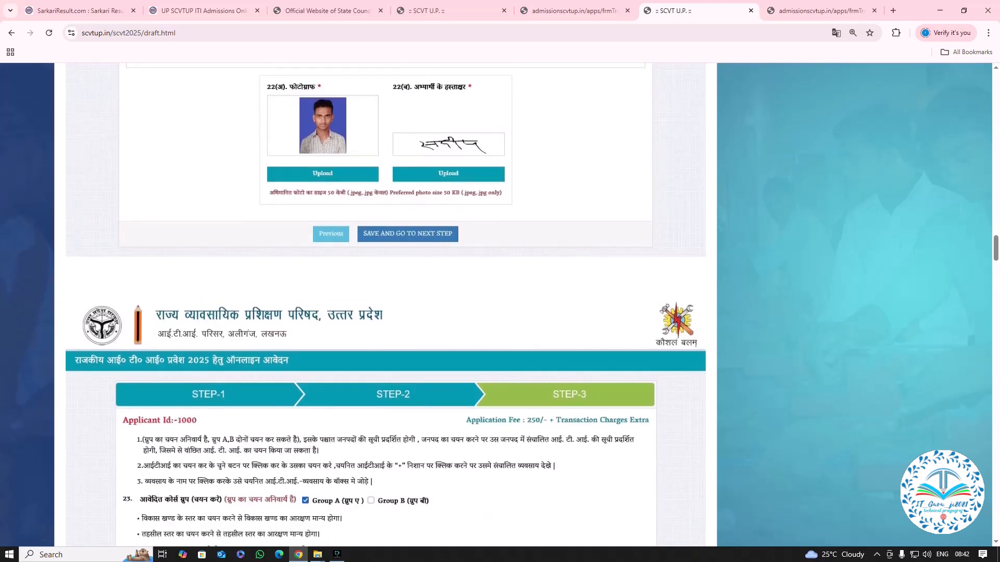
pyautogui.scroll(-7, 386, 308)
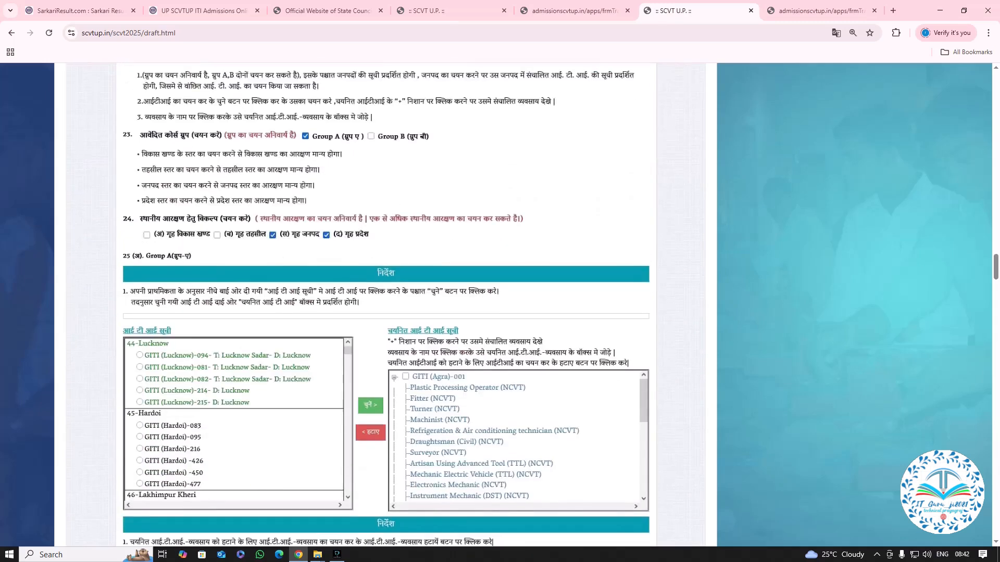
pyautogui.scroll(3, 386, 307)
pyautogui.scroll(-1, 386, 306)
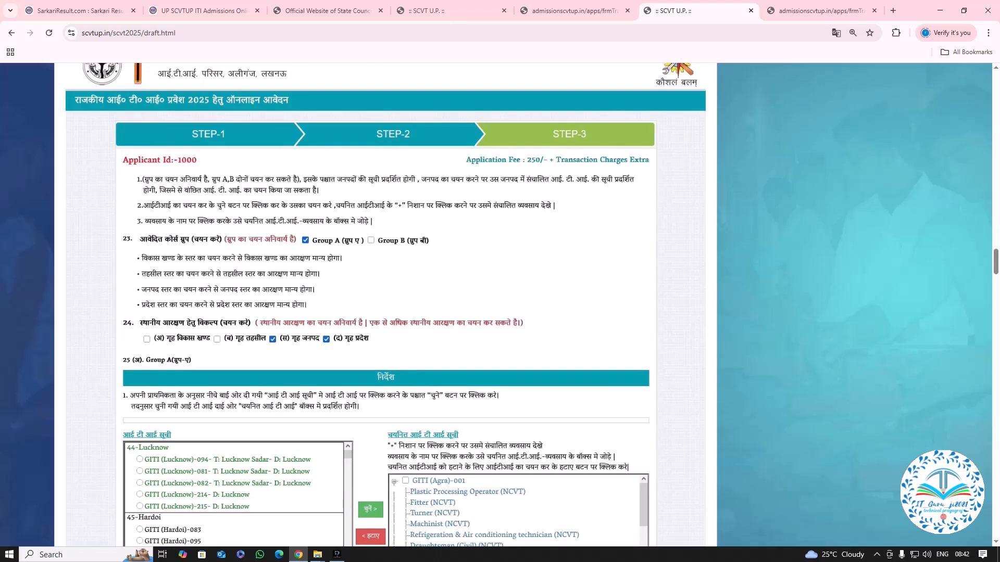
# Examine how Step-3 handles choosing ITIs from the district list, adding their trades, and ordering the selected ITI-trade preferences.
pyautogui.scroll(-5, 386, 306)
pyautogui.scroll(-1, 386, 305)
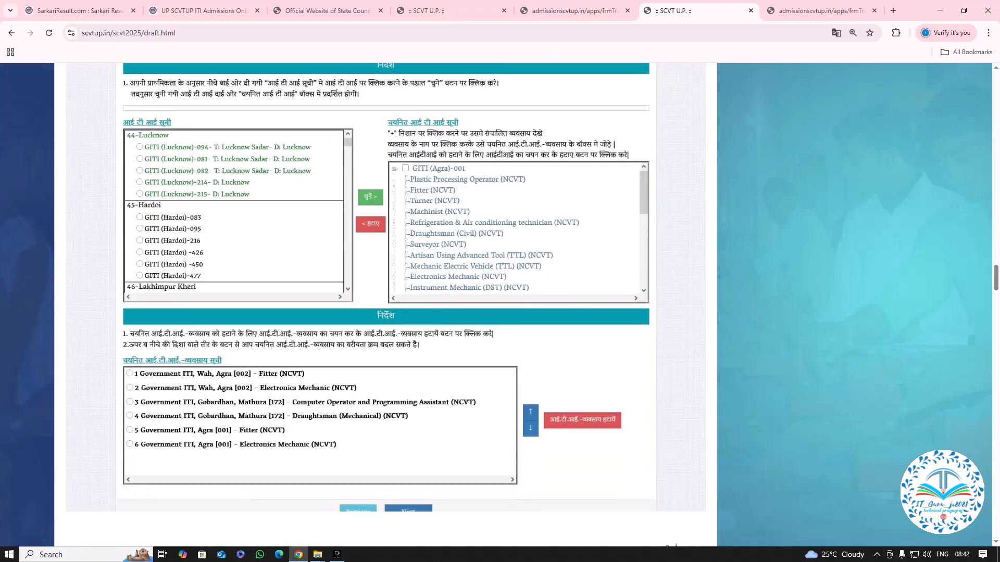
pyautogui.scroll(-1, 386, 305)
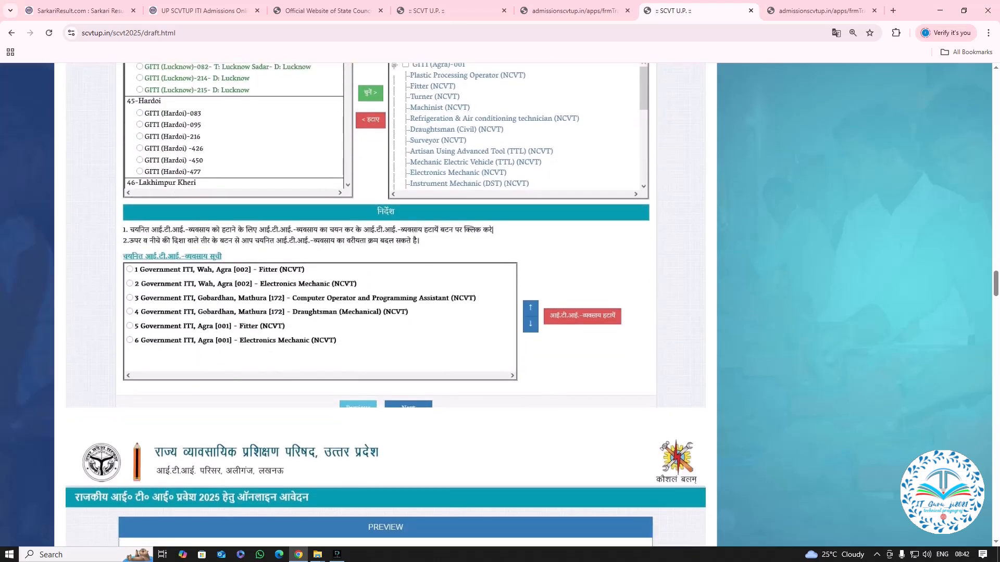
pyautogui.scroll(3, 386, 305)
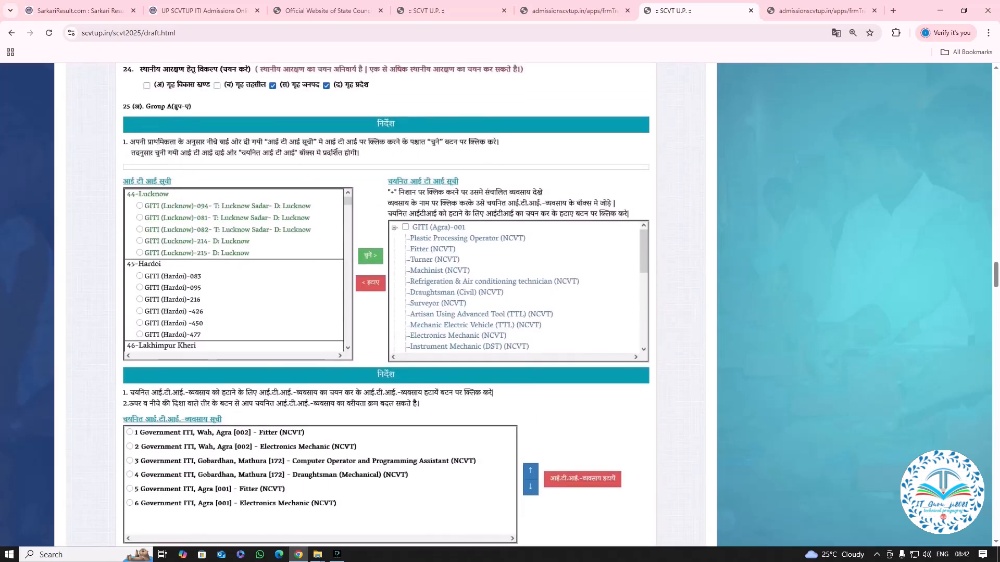
pyautogui.scroll(-1, 385, 306)
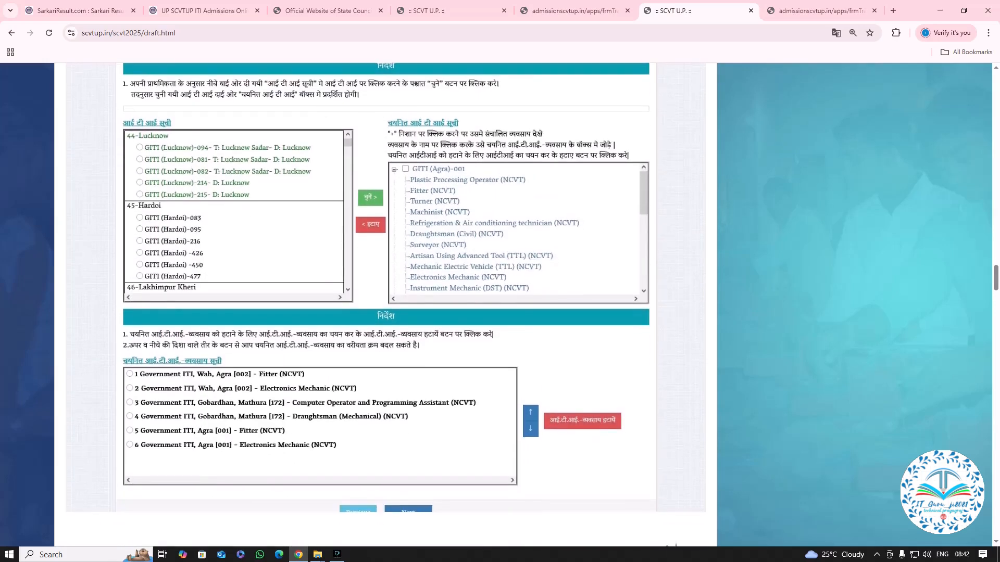
pyautogui.scroll(-1, 386, 305)
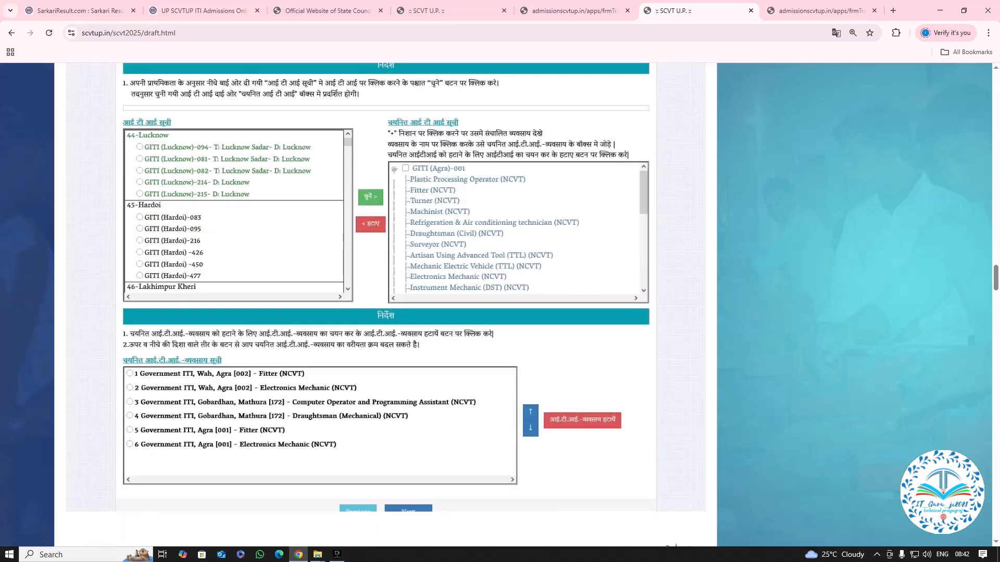
pyautogui.scroll(3, 386, 305)
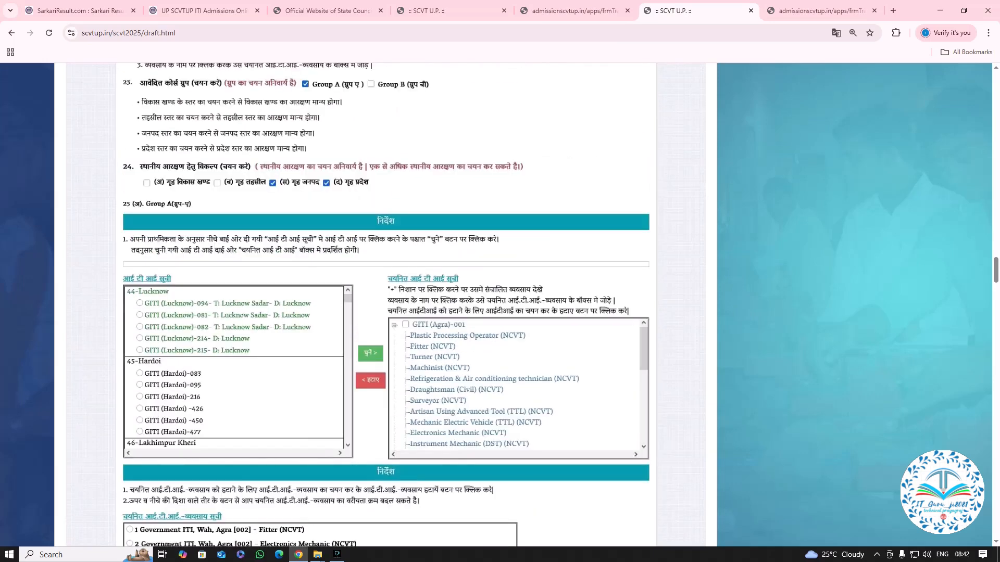
pyautogui.scroll(3, 386, 305)
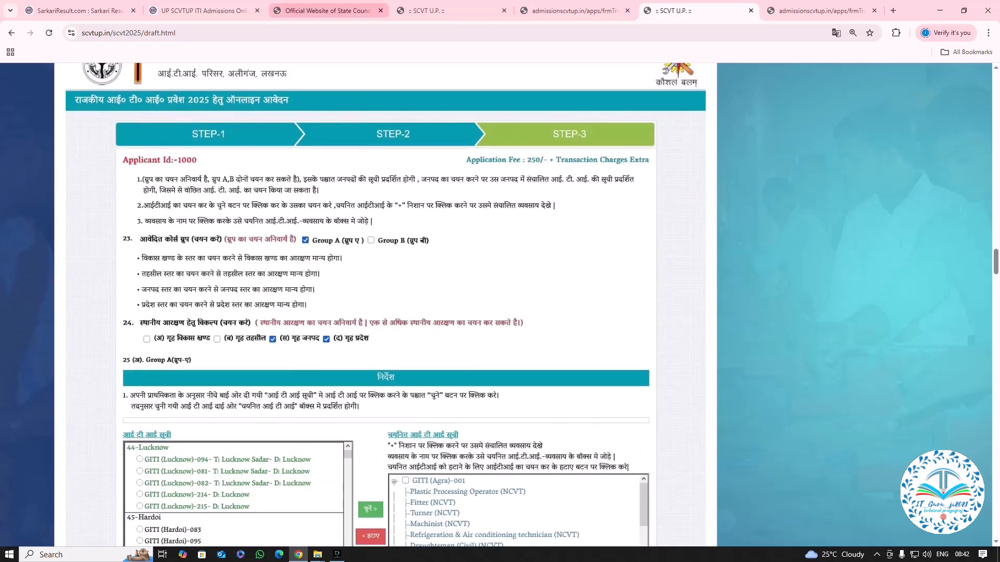
# Open the course list from the Sarkari Result UP ITI Admissions page and review the Group-A engineering trades with their durations and qualifications.
pyautogui.click(323, 10)
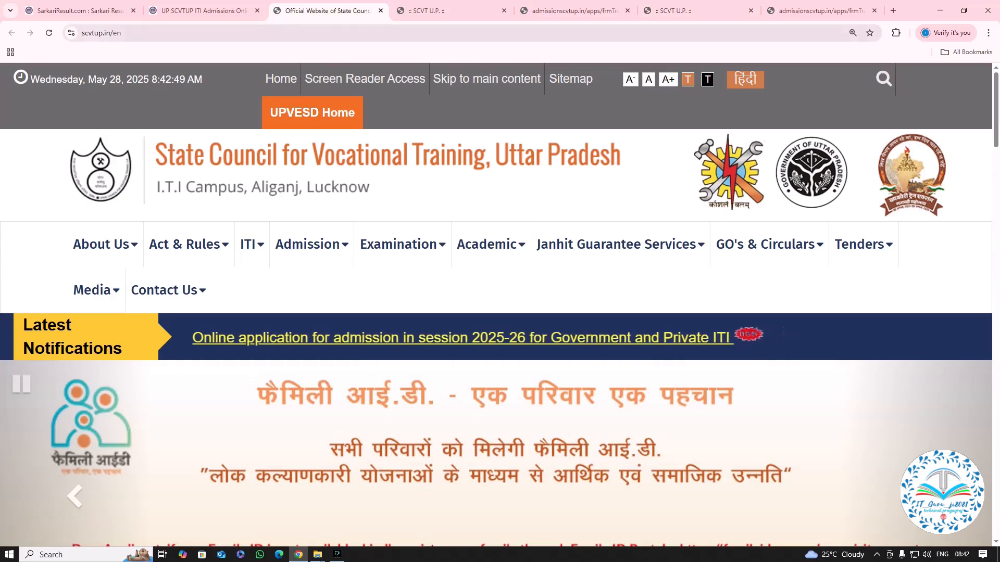
pyautogui.click(201, 10)
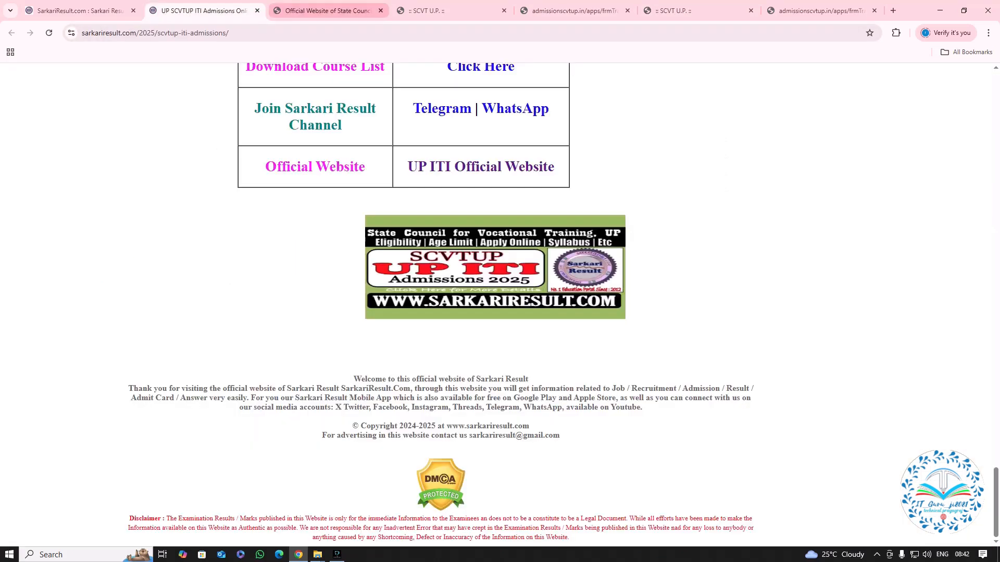
pyautogui.scroll(2, 499, 307)
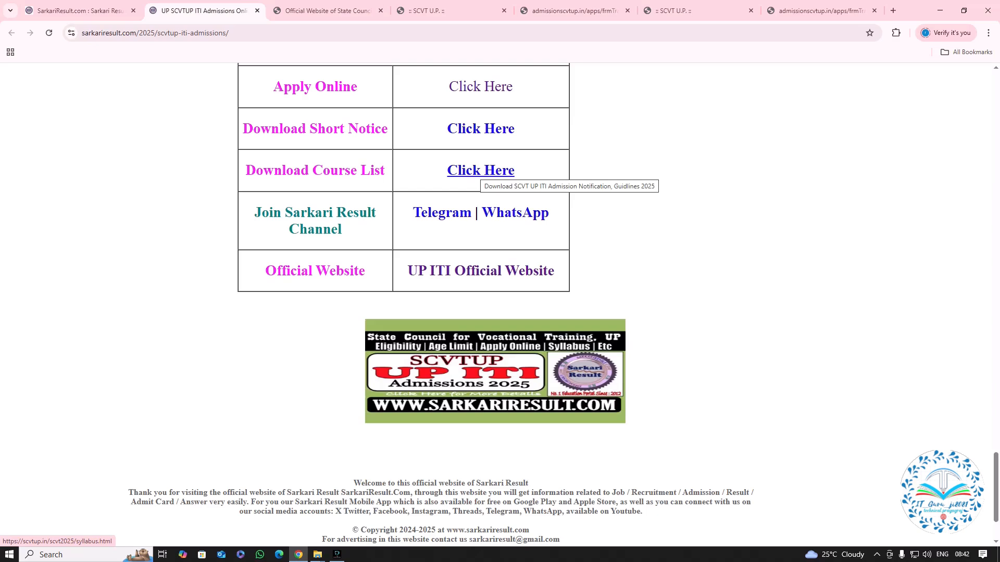
pyautogui.click(480, 171)
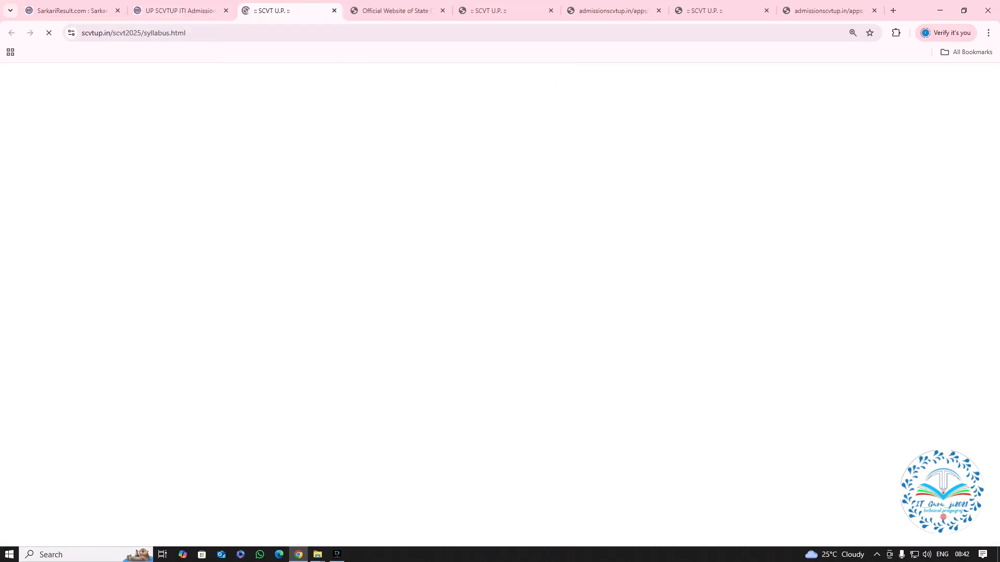
pyautogui.scroll(-5, 496, 306)
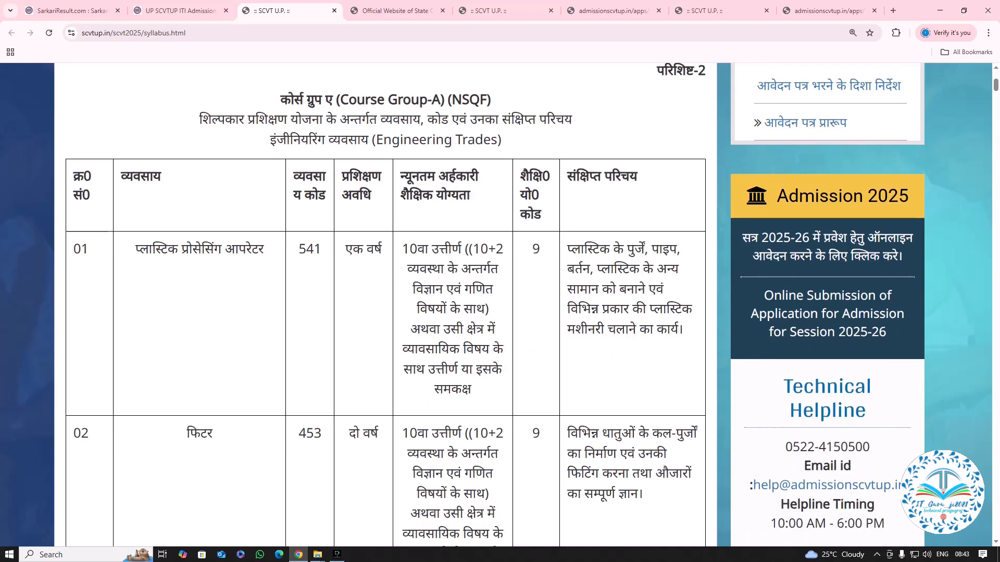
pyautogui.scroll(-6, 497, 306)
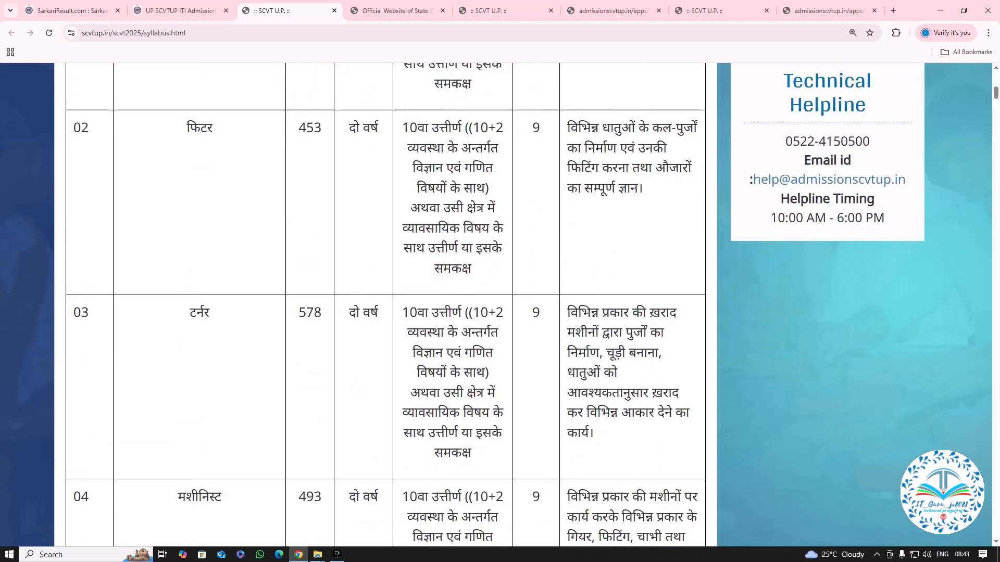
pyautogui.scroll(3, 496, 306)
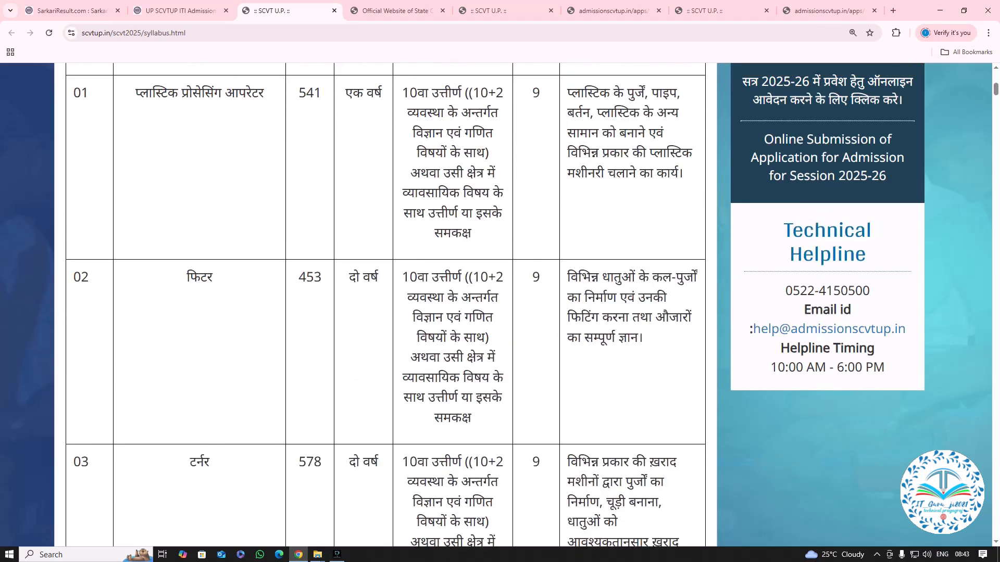